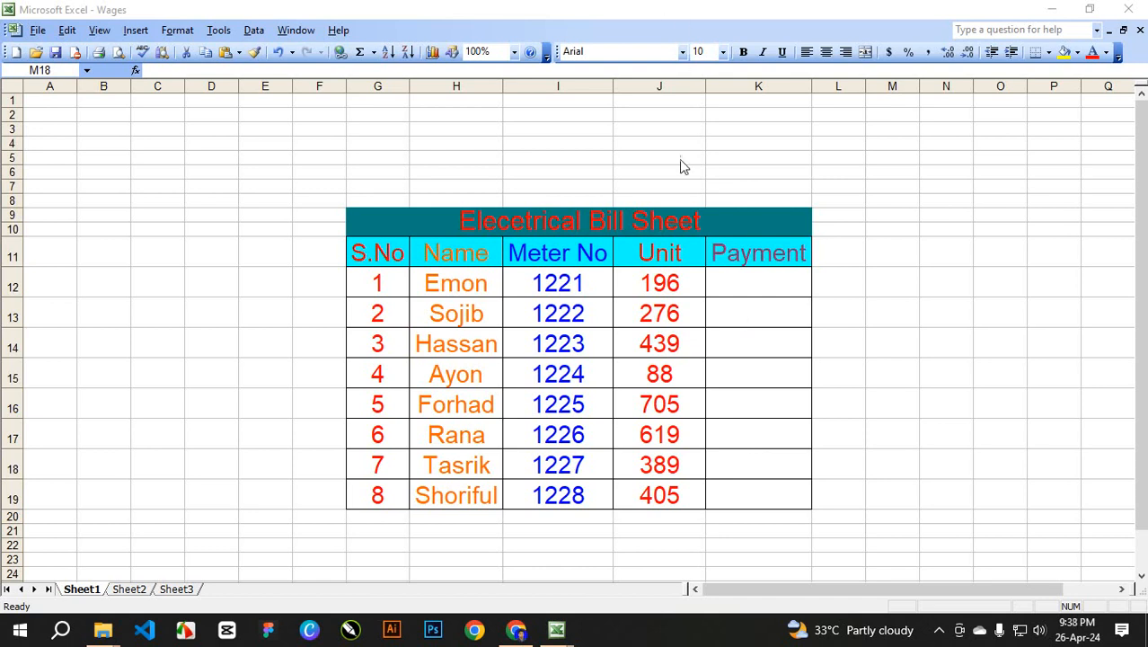
pyautogui.click(428, 276)
pyautogui.click(381, 253)
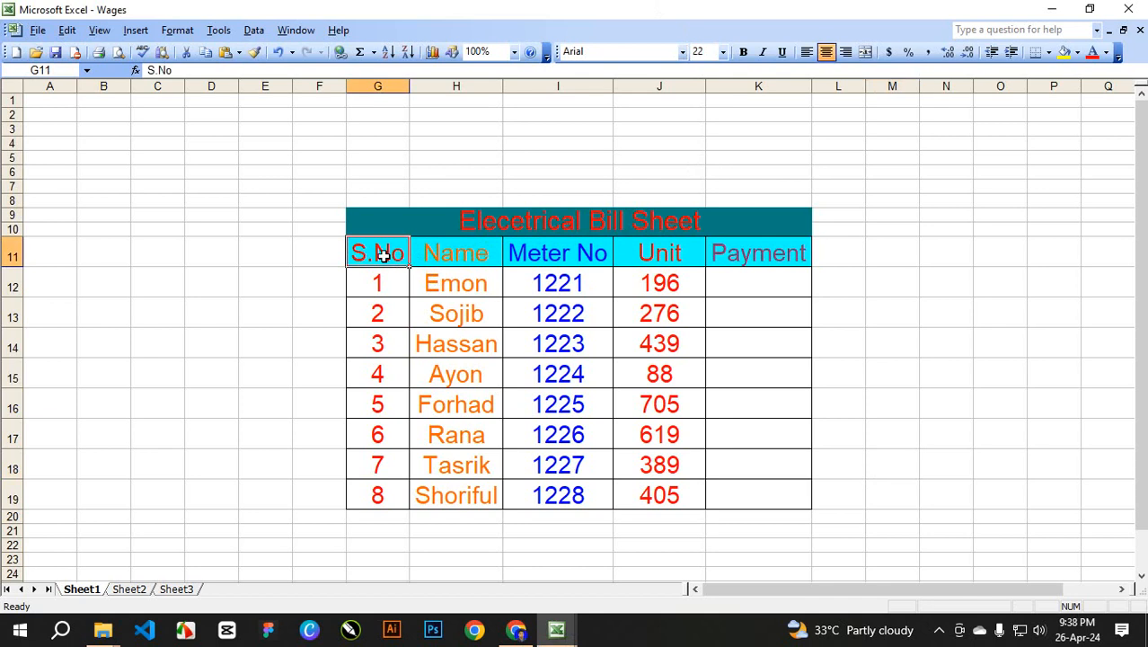
pyautogui.moveTo(460, 254); pyautogui.dragTo(467, 331)
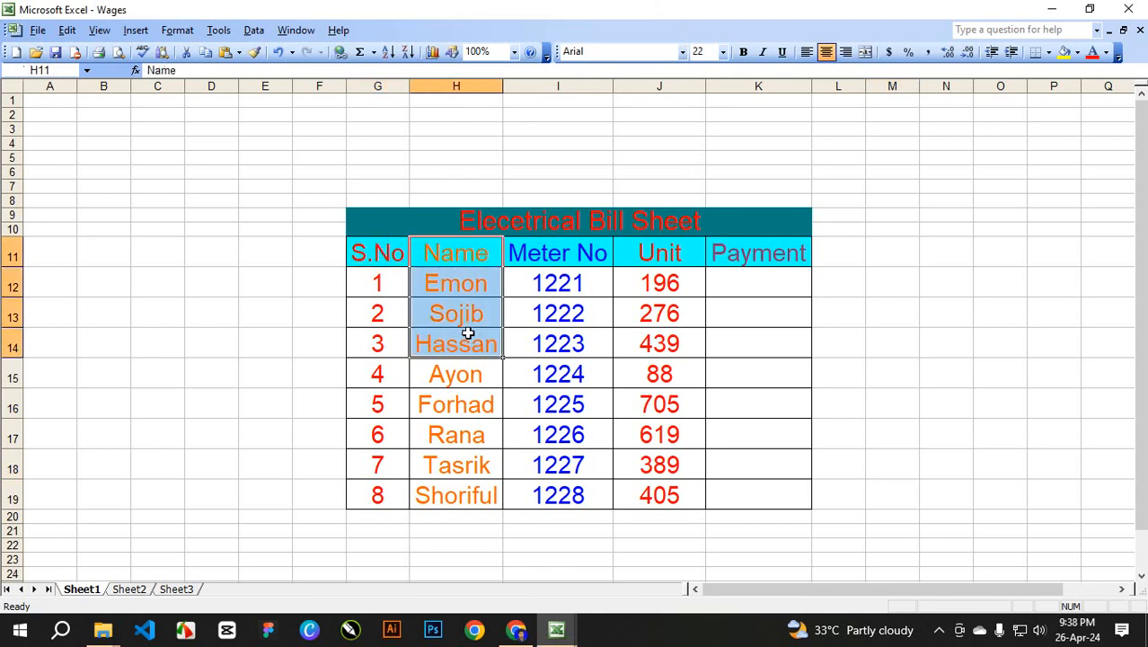
pyautogui.moveTo(566, 257); pyautogui.dragTo(573, 320)
pyautogui.moveTo(628, 265); pyautogui.dragTo(694, 393)
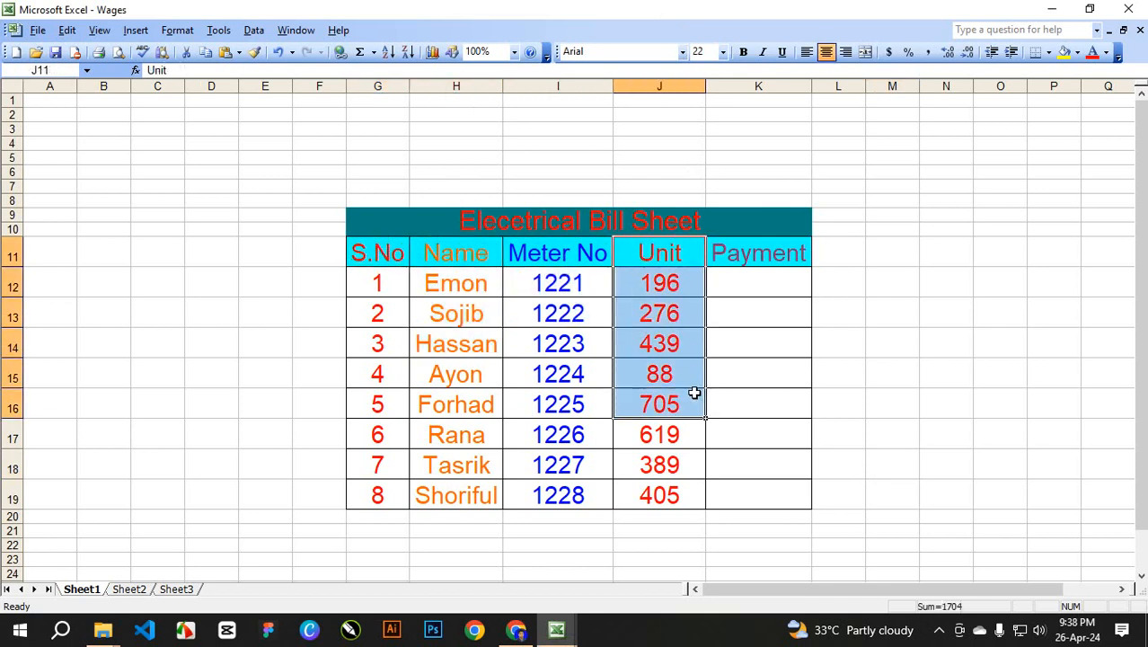
pyautogui.click(738, 274)
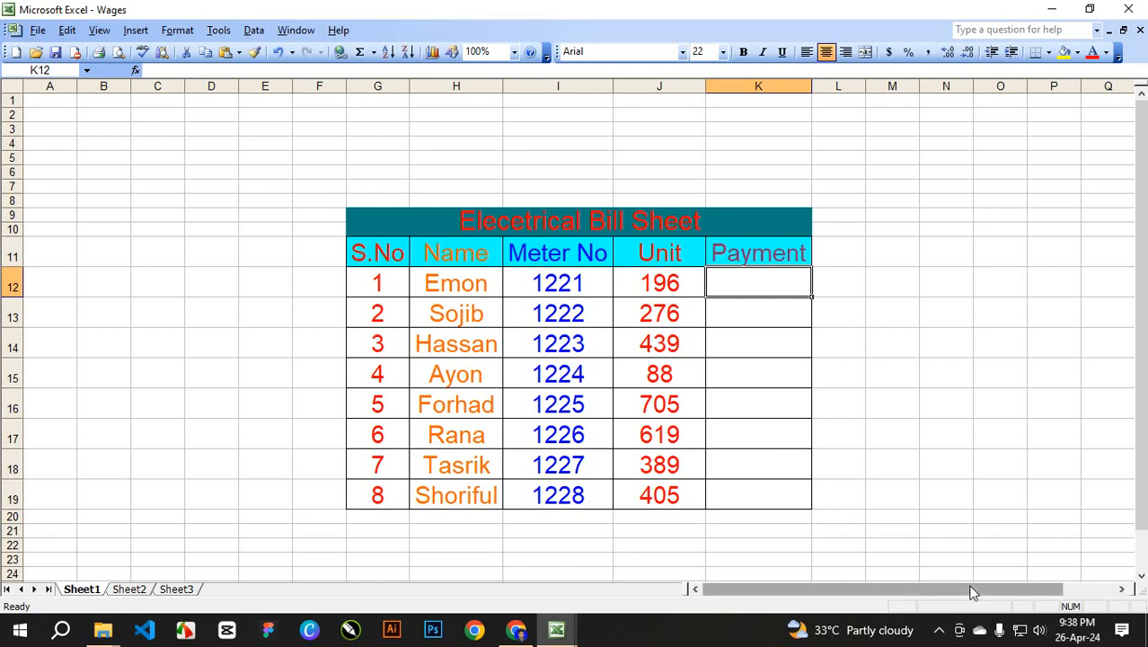
pyautogui.click(940, 632)
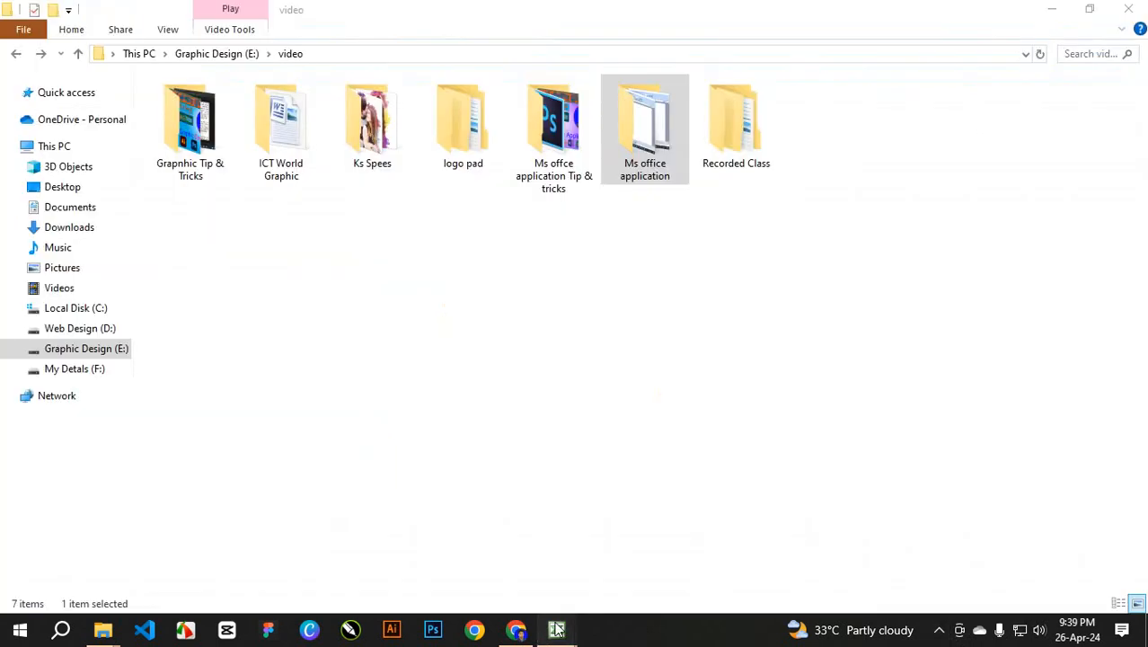
pyautogui.click(557, 629)
pyautogui.click(661, 546)
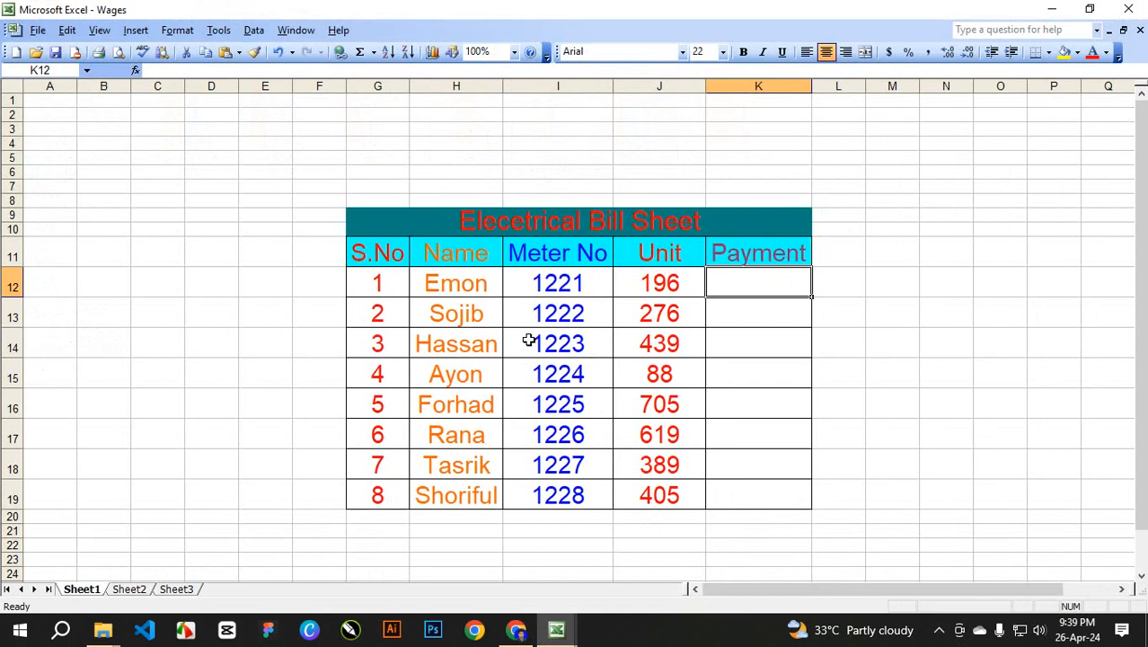
# - Left-align the first empty cell of the Payment column, K12
pyautogui.write('=')
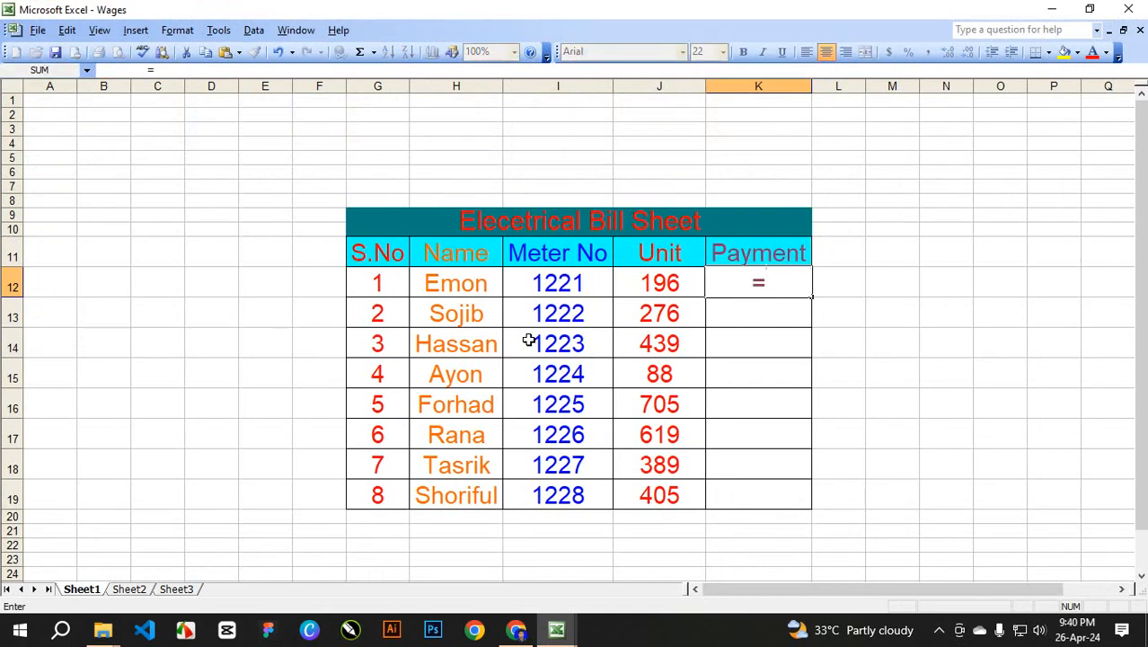
pyautogui.press('BackSpace')
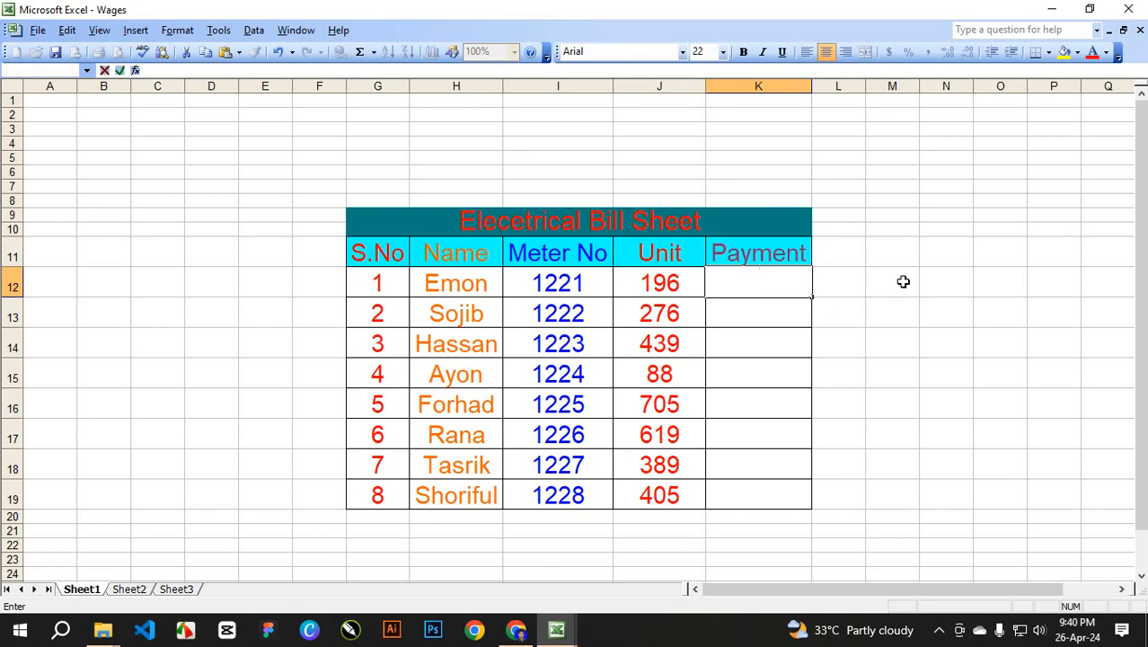
pyautogui.click(769, 285)
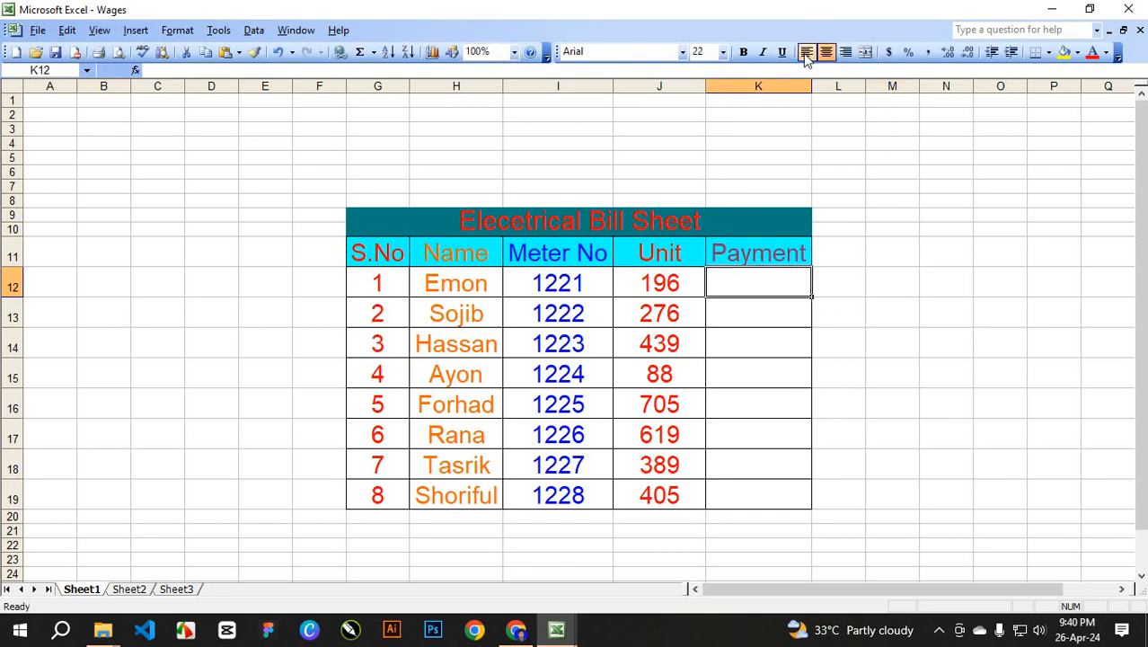
pyautogui.click(892, 312)
pyautogui.click(813, 292)
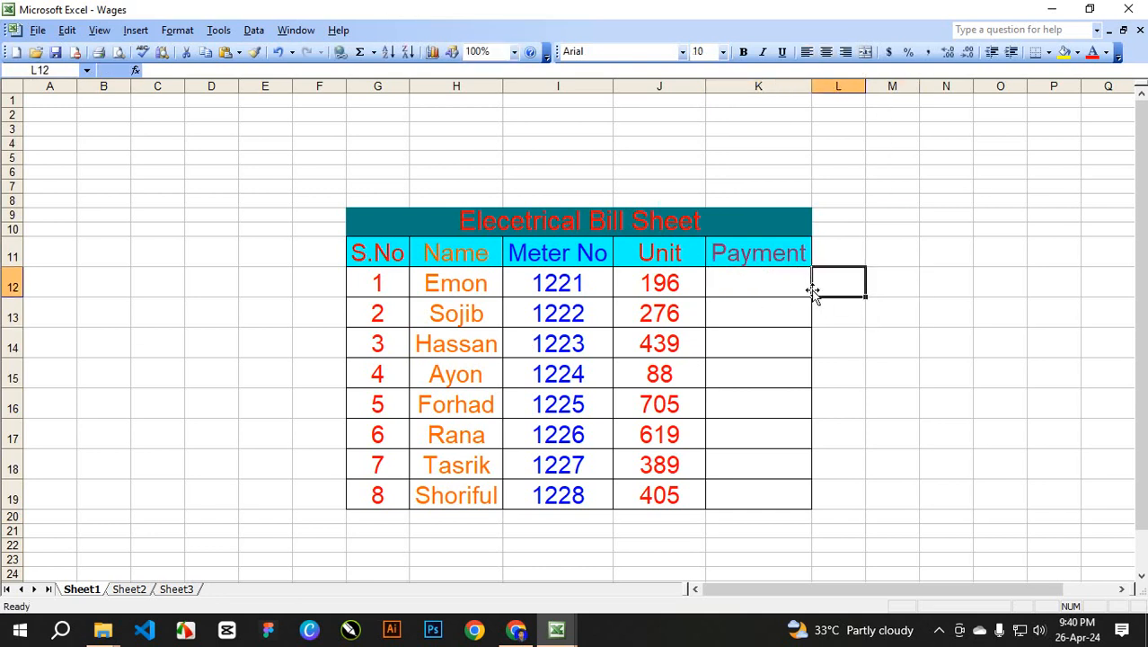
# - Begin an IF formula in K12 that returns J12*1.75 when J12<=200
pyautogui.click(773, 288)
pyautogui.write('=')
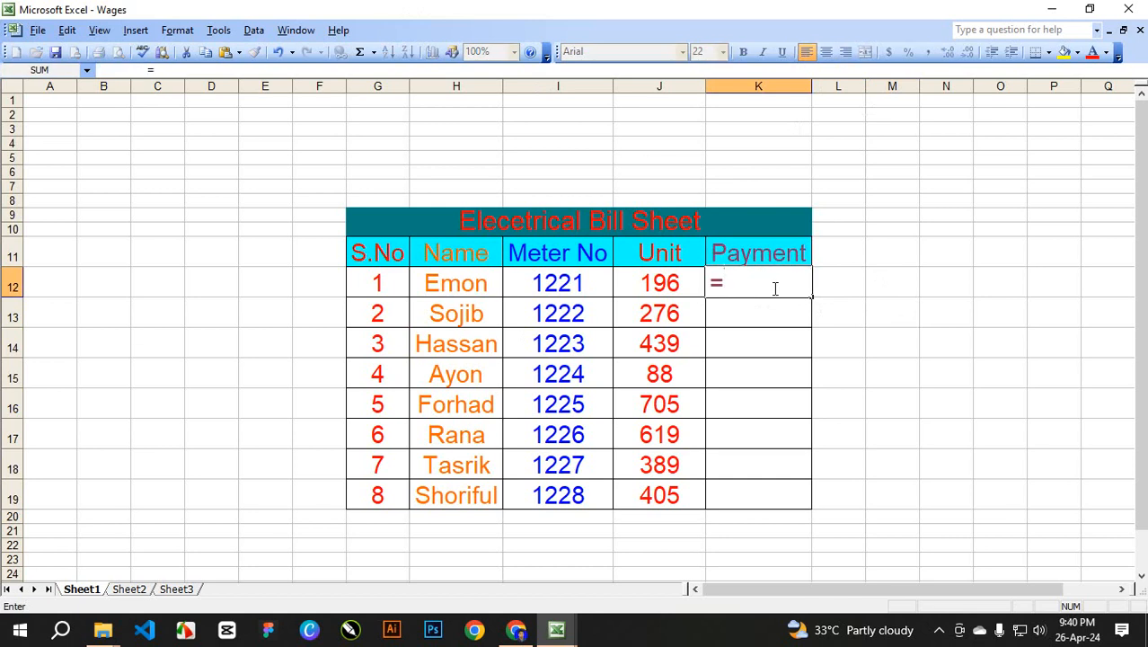
pyautogui.write('if(')
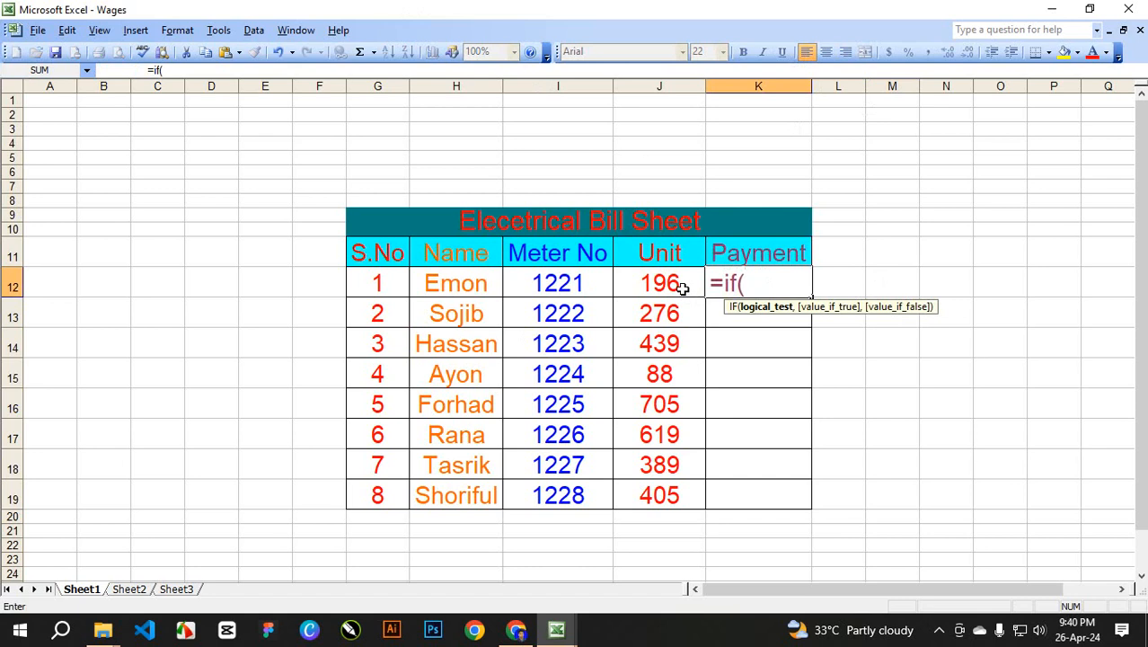
pyautogui.click(655, 286)
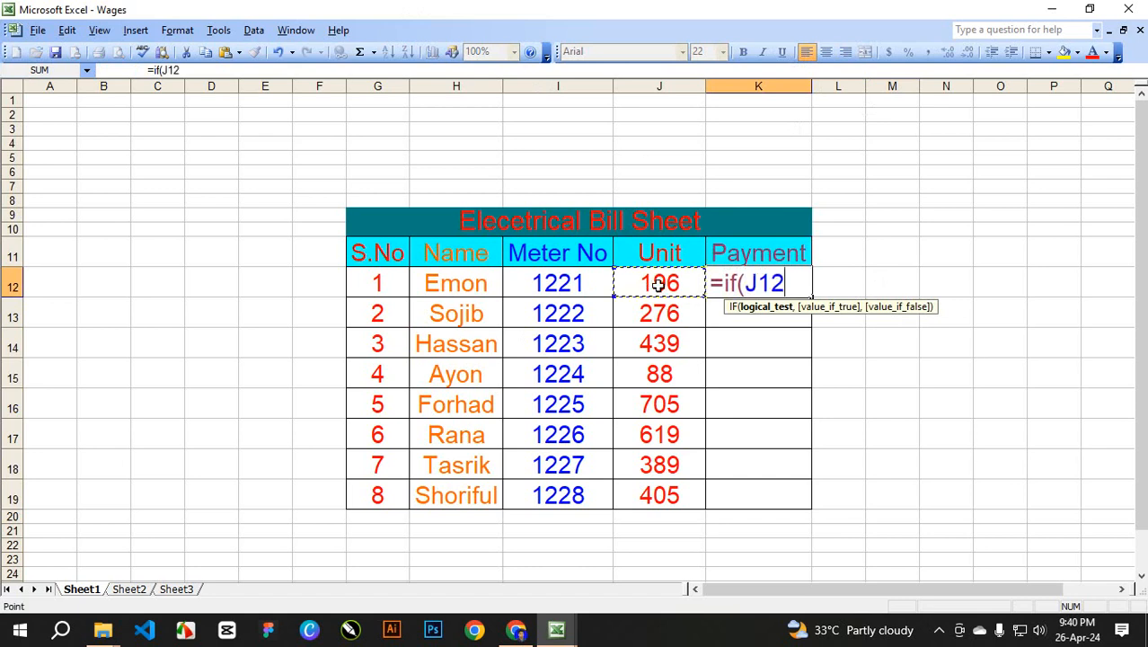
pyautogui.write('<=')
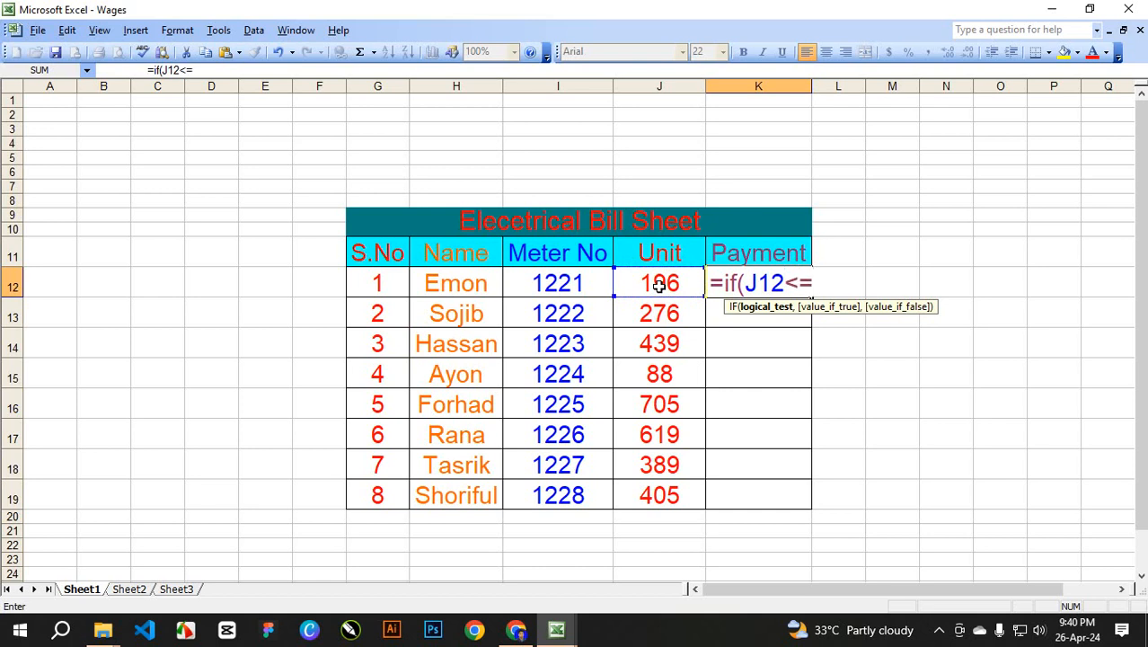
pyautogui.write('200')
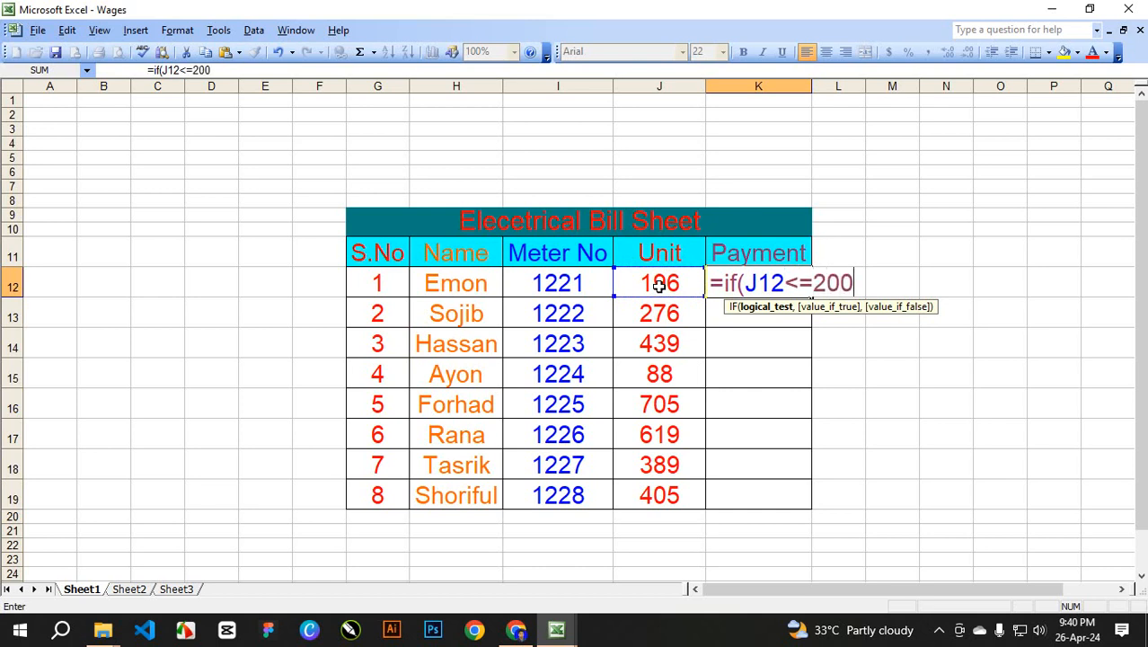
pyautogui.write(',')
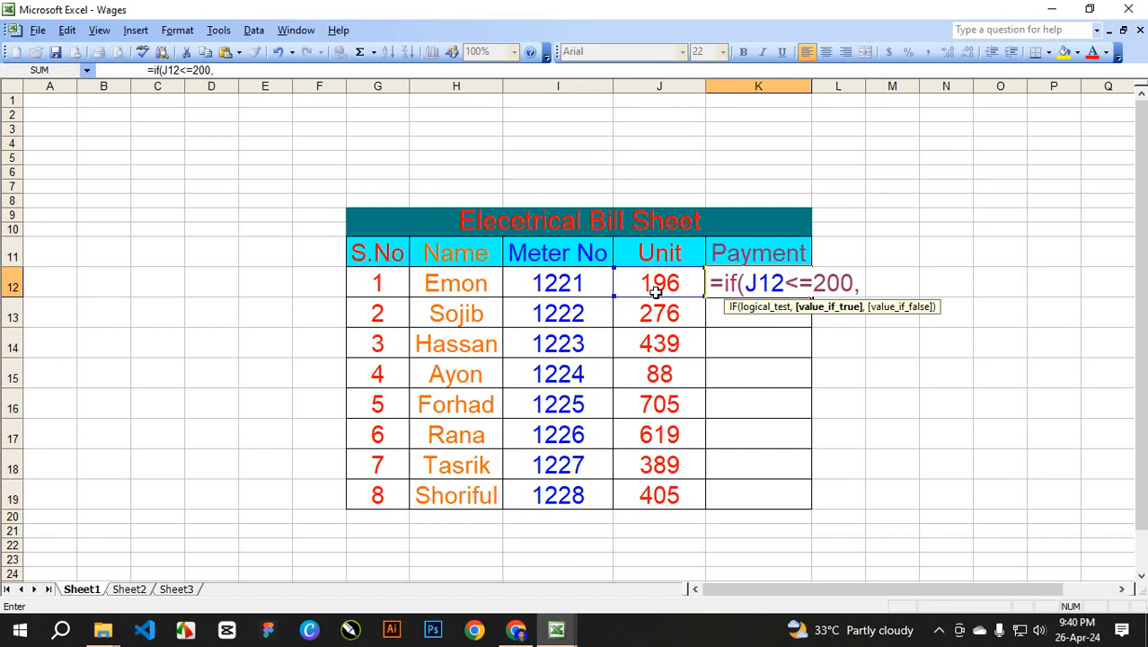
pyautogui.click(659, 284)
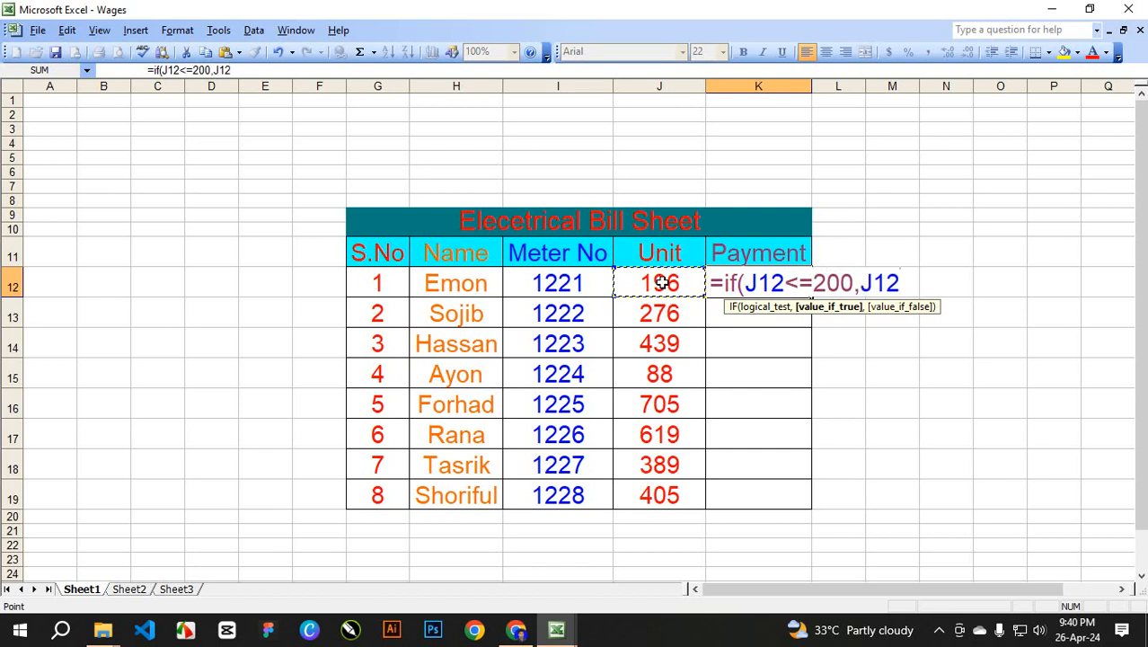
pyautogui.write('*1.75')
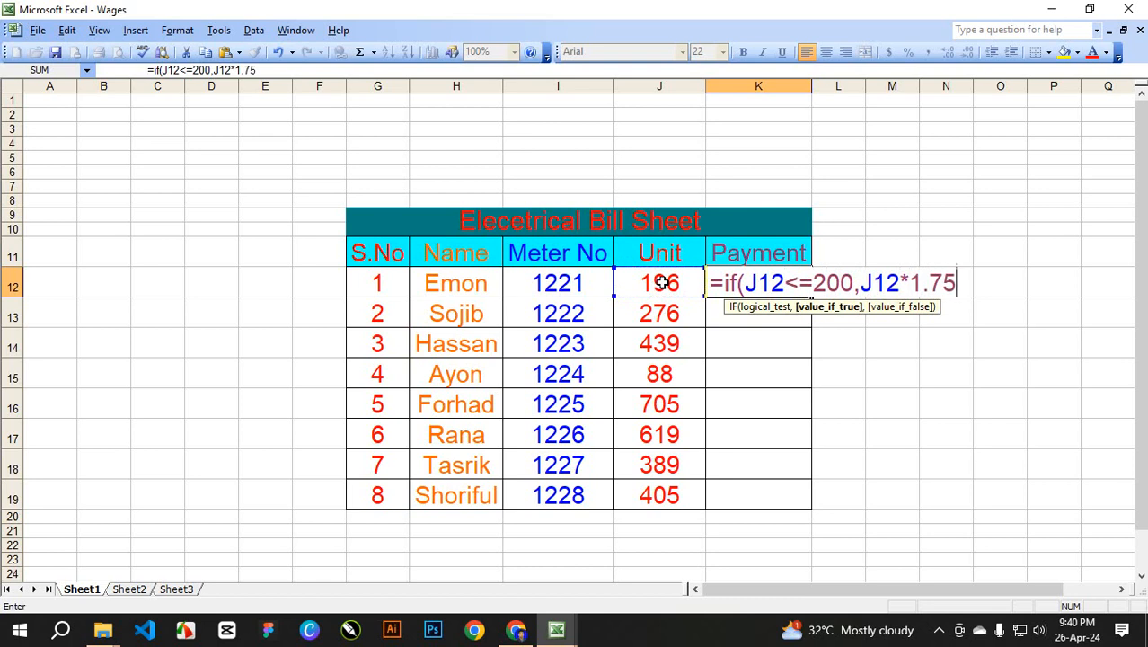
# - Nest a second IF in the K12 formula that returns J12*1.50 when J12<=400
pyautogui.write(',')
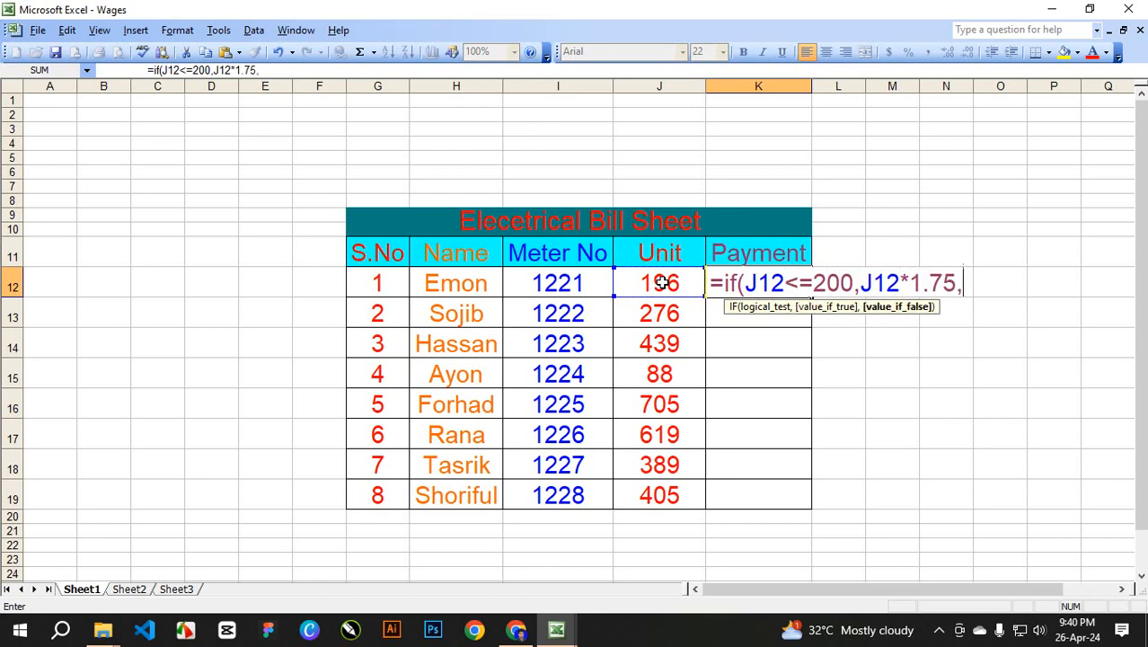
pyautogui.write('if(')
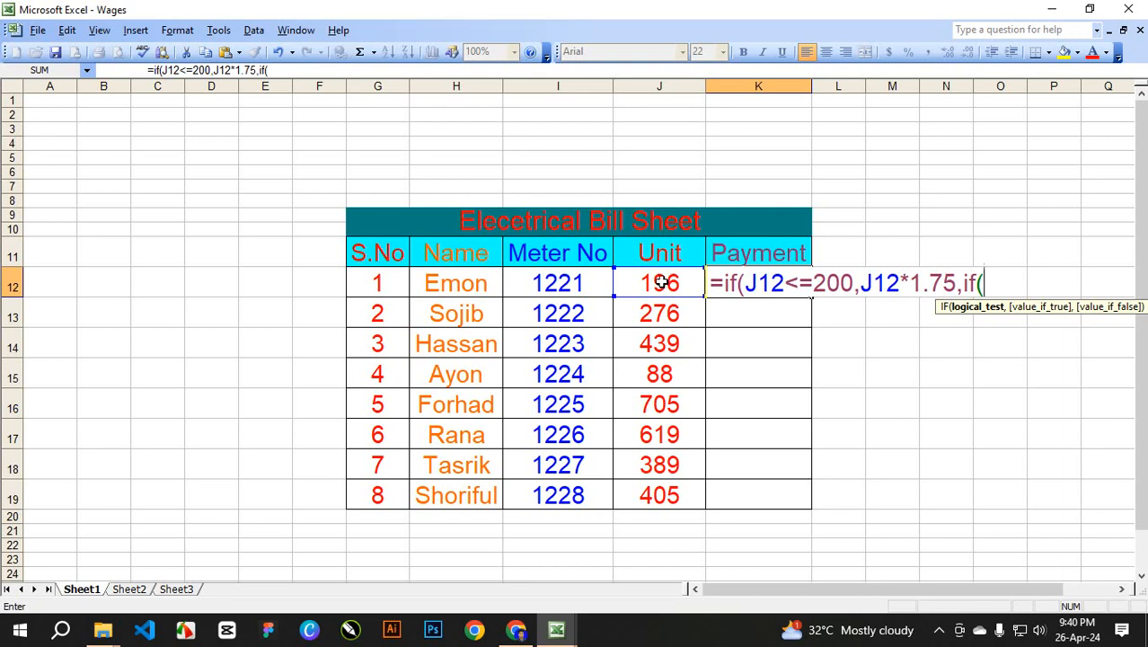
pyautogui.click(660, 283)
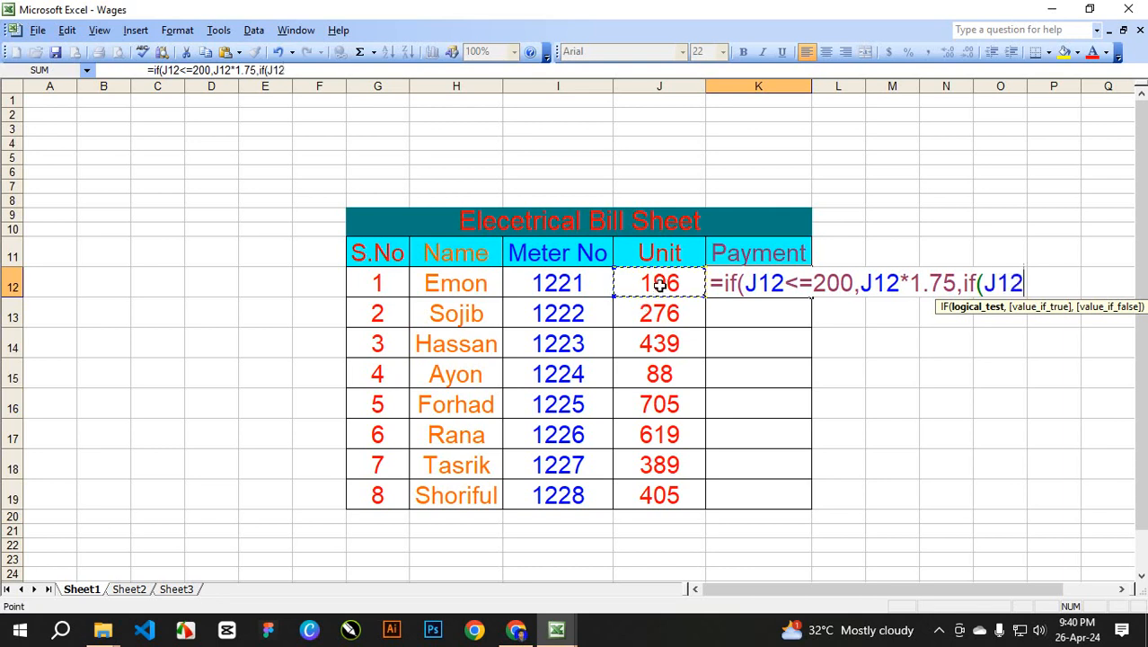
pyautogui.write('<=400,')
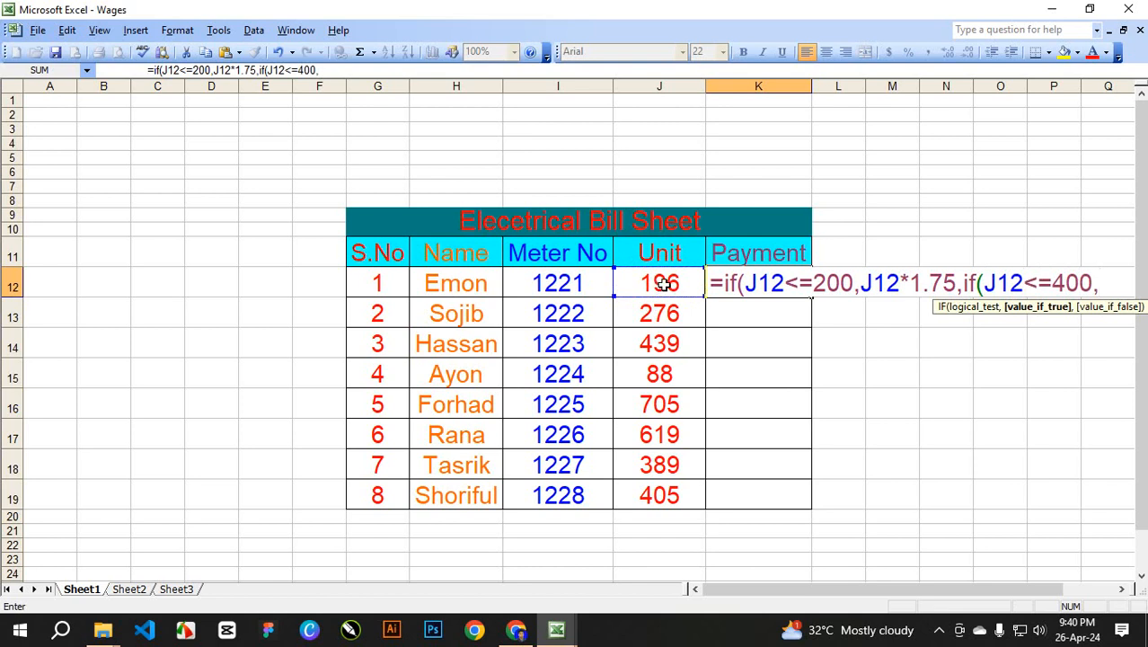
pyautogui.click(658, 284)
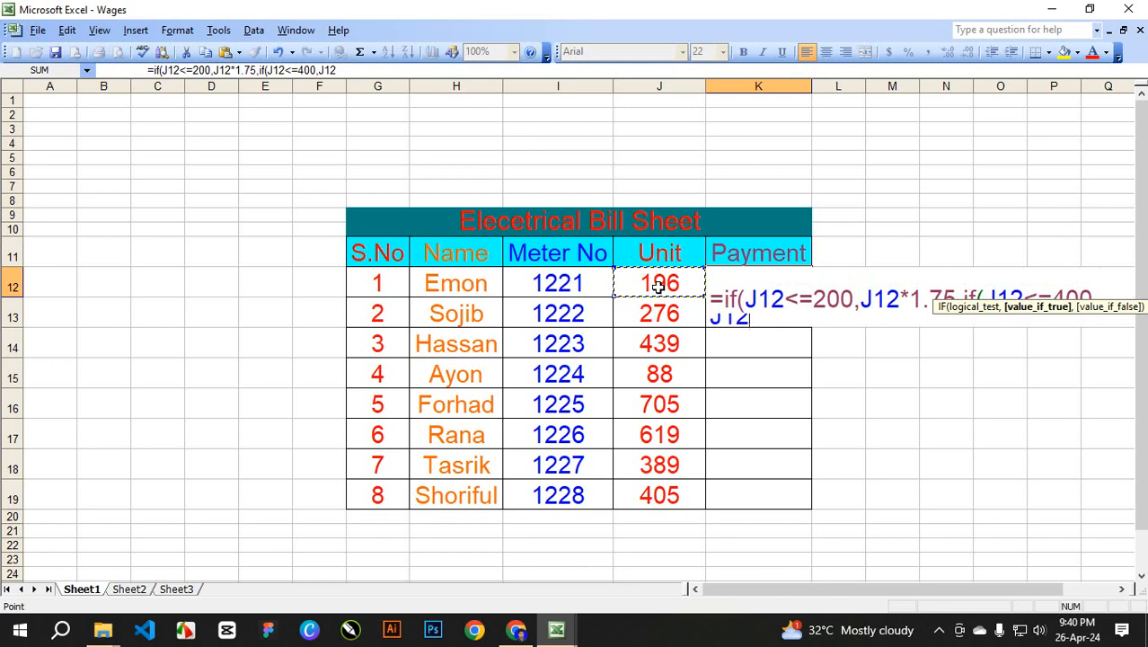
pyautogui.write('*')
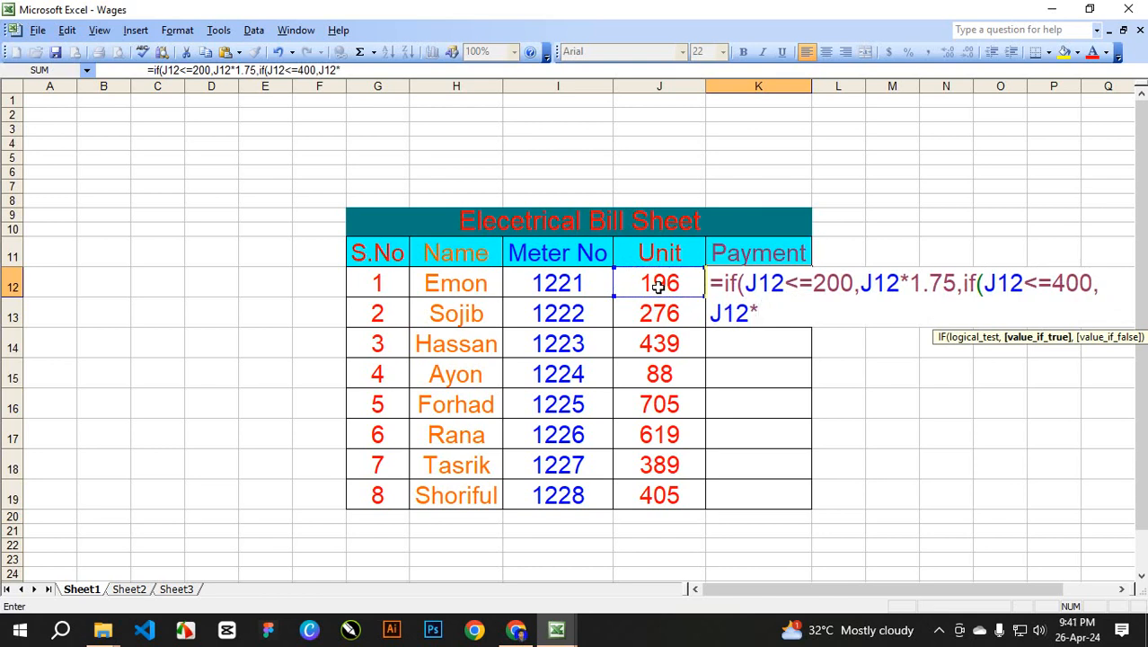
pyautogui.write('1.50')
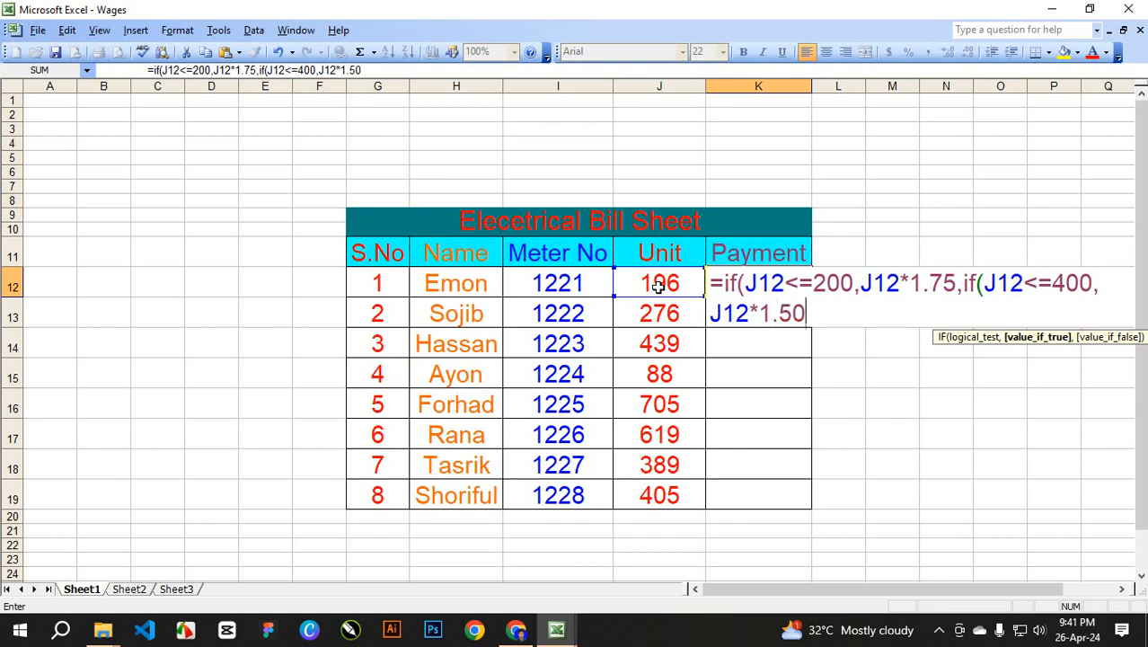
# - Nest a third IF in the K12 formula that returns J12*3.75 when J12<=500
pyautogui.write(',')
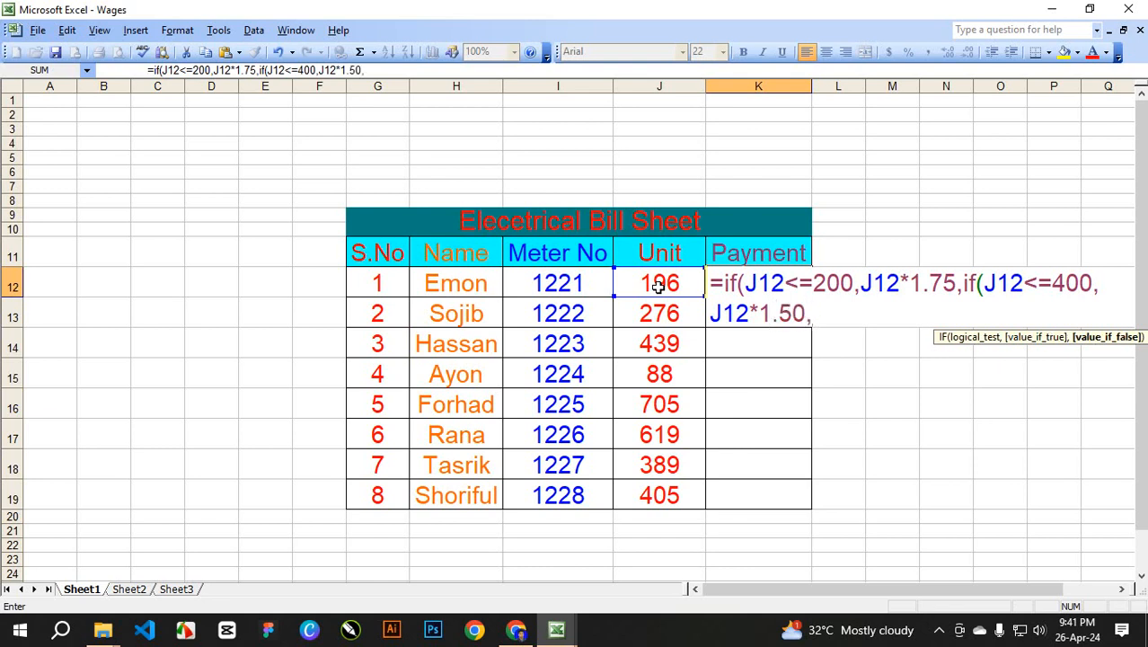
pyautogui.write('if(')
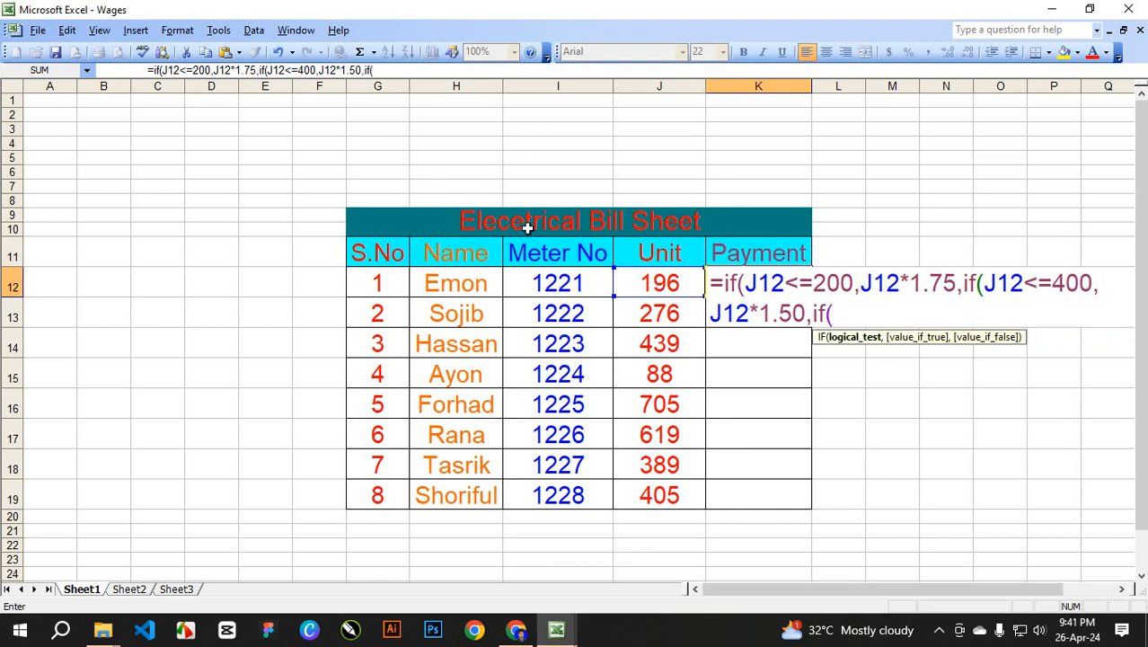
pyautogui.click(663, 285)
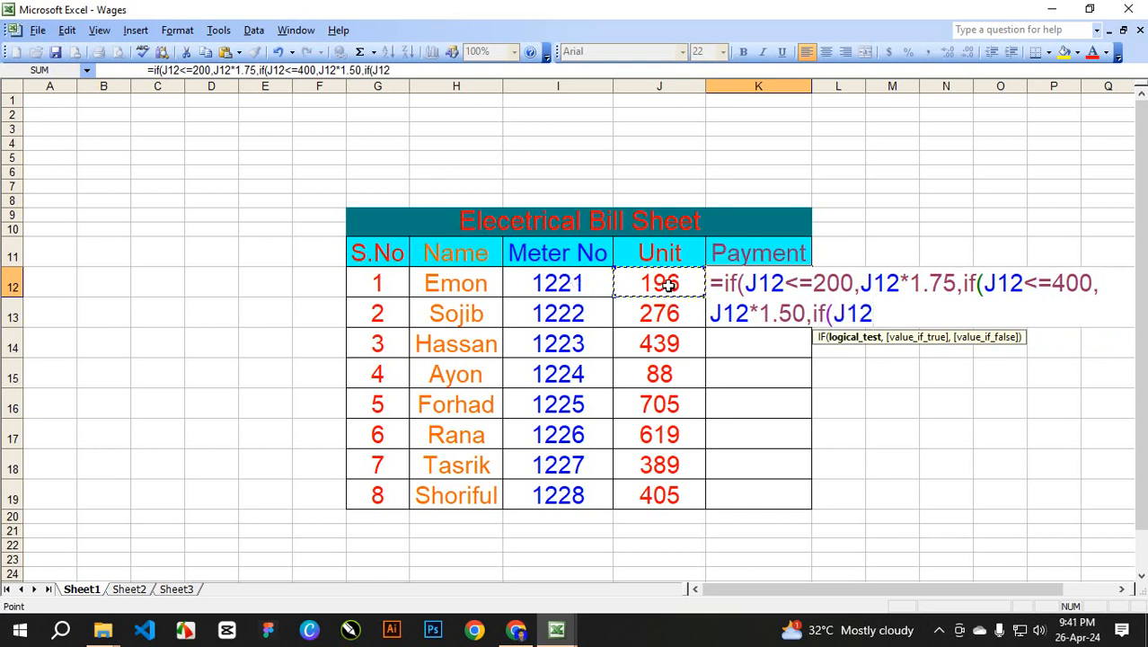
pyautogui.write('<=500')
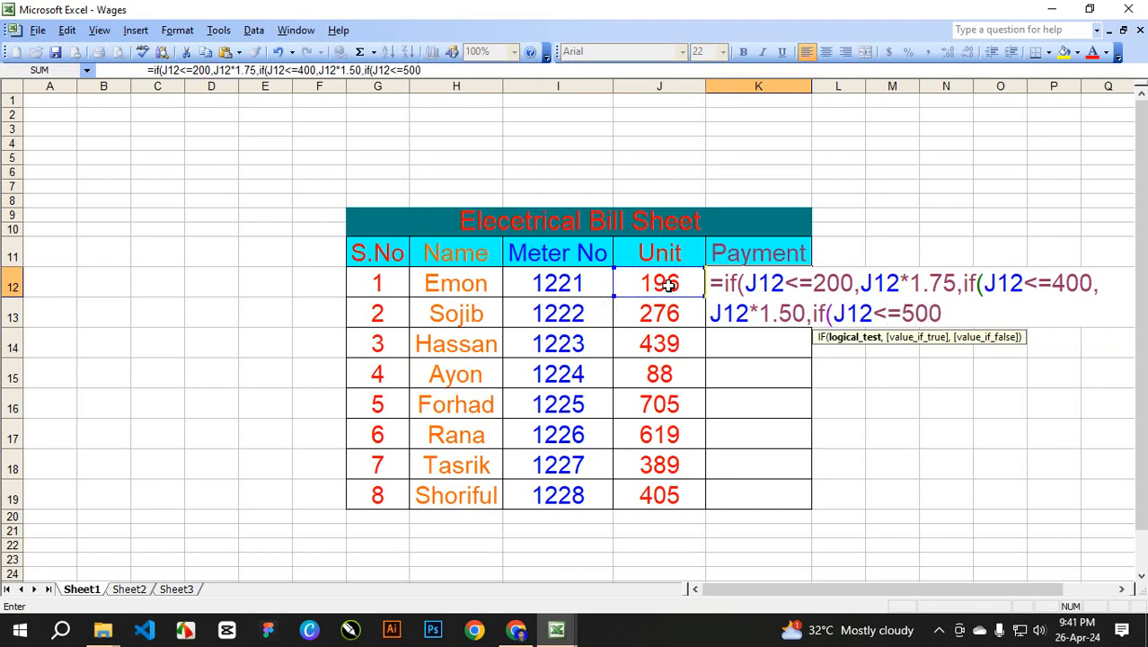
pyautogui.write(',')
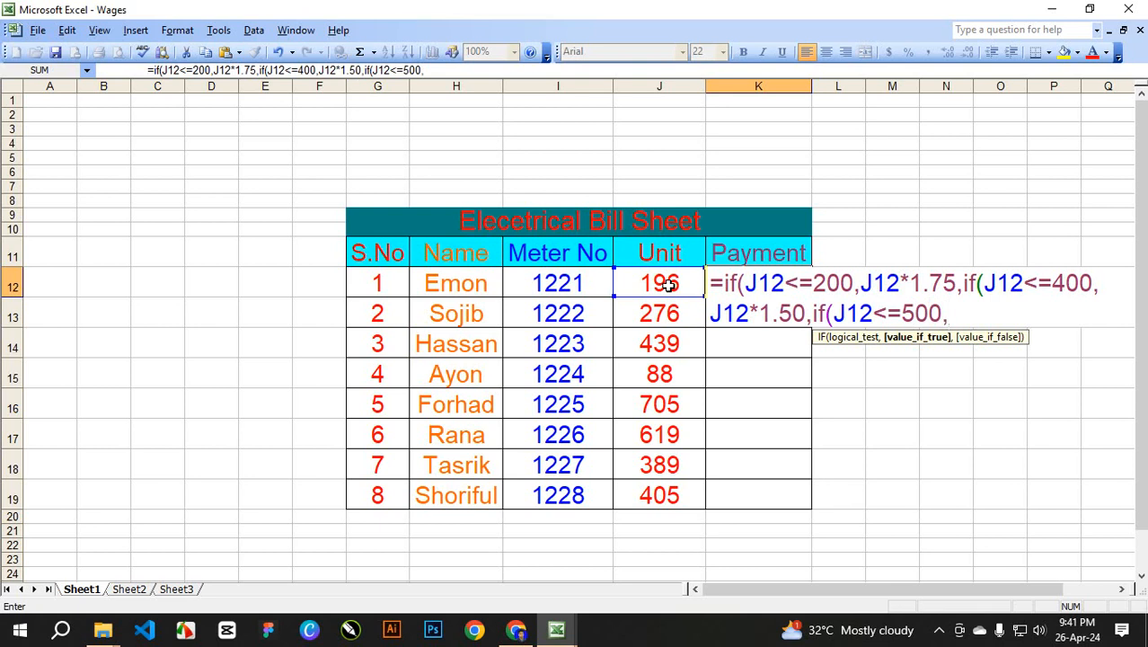
pyautogui.write('J12*')
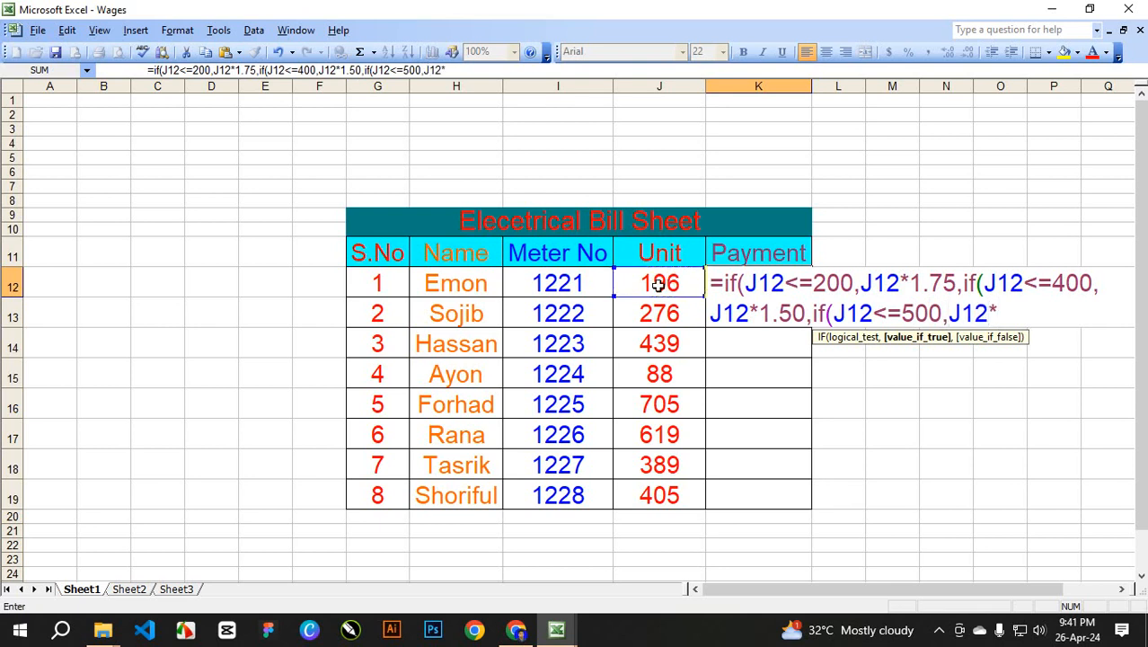
pyautogui.write('3.75')
# - Nest a fourth IF in the K12 formula that returns J12*4.50 when J12>500, closing all the brackets and entering the formula
pyautogui.write(',if')
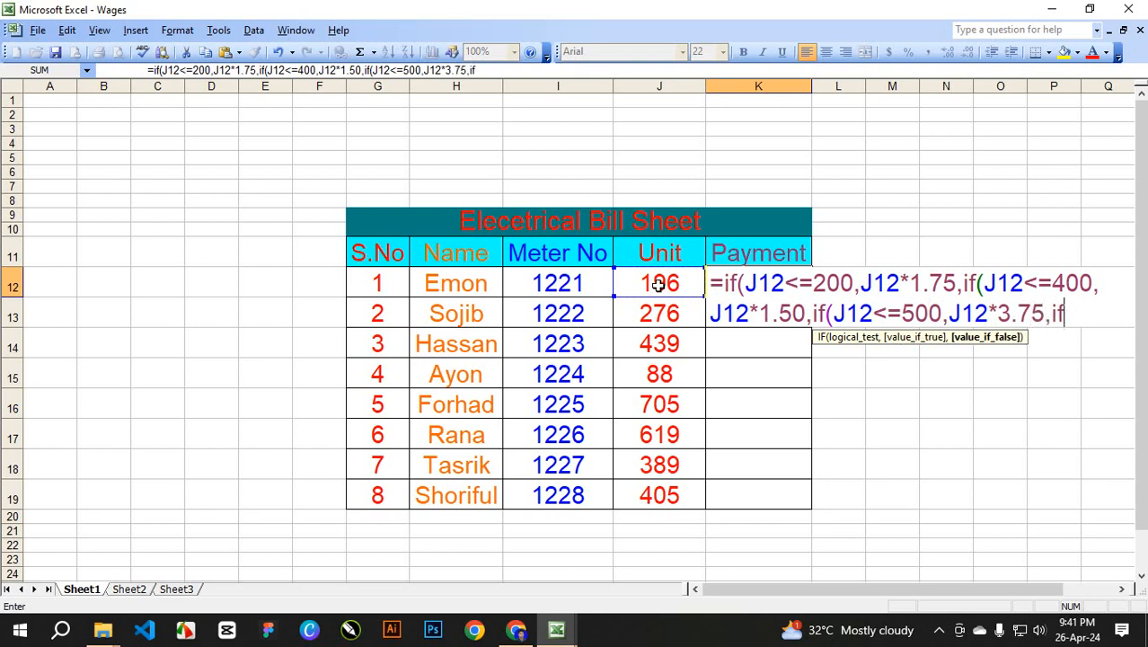
pyautogui.write('(')
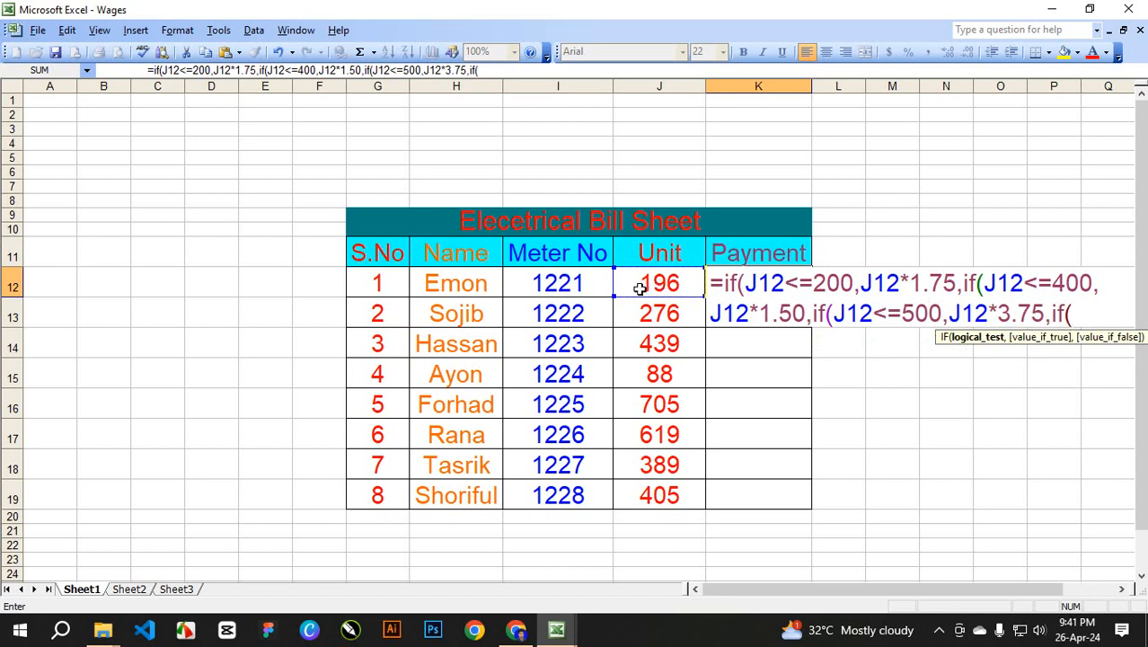
pyautogui.click(643, 283)
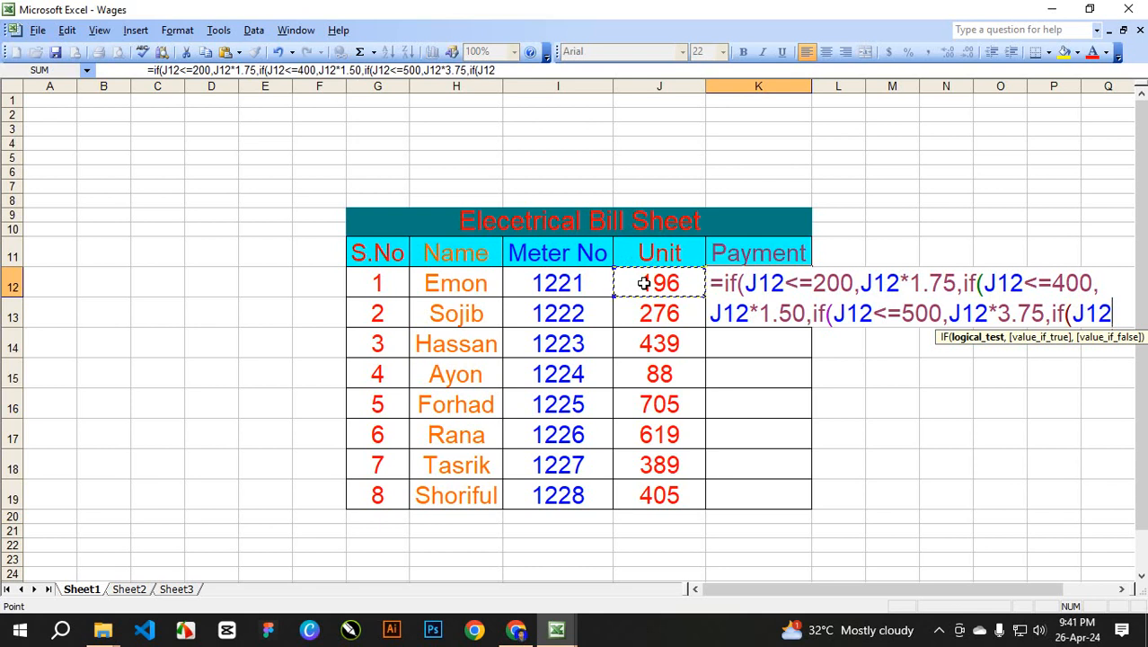
pyautogui.write('>500')
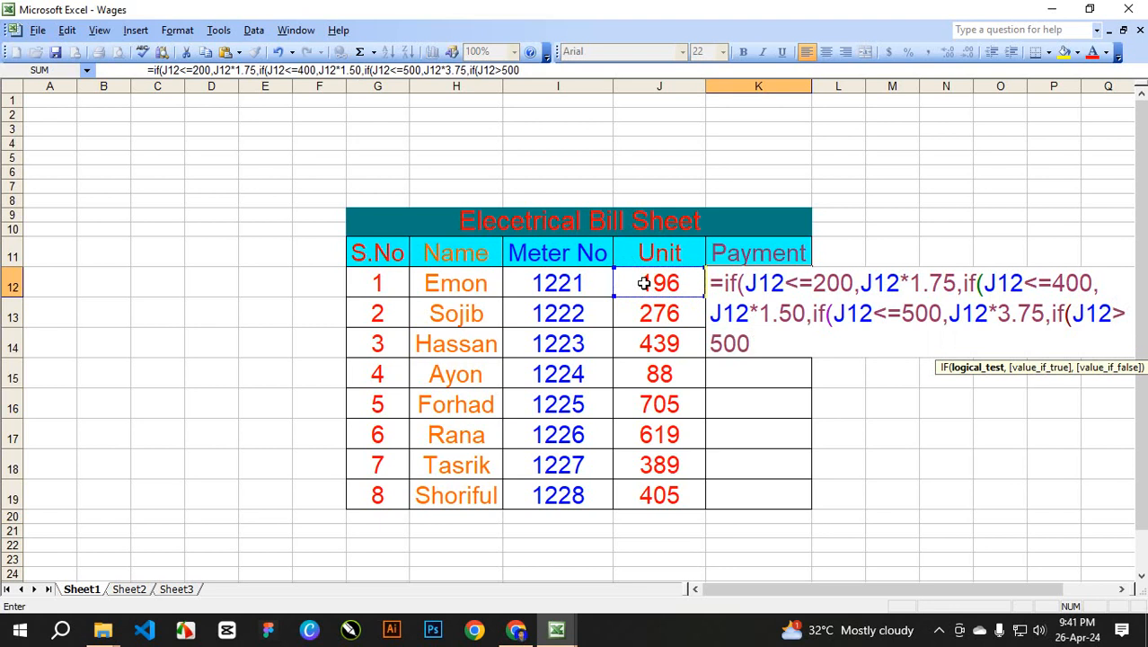
pyautogui.write(',')
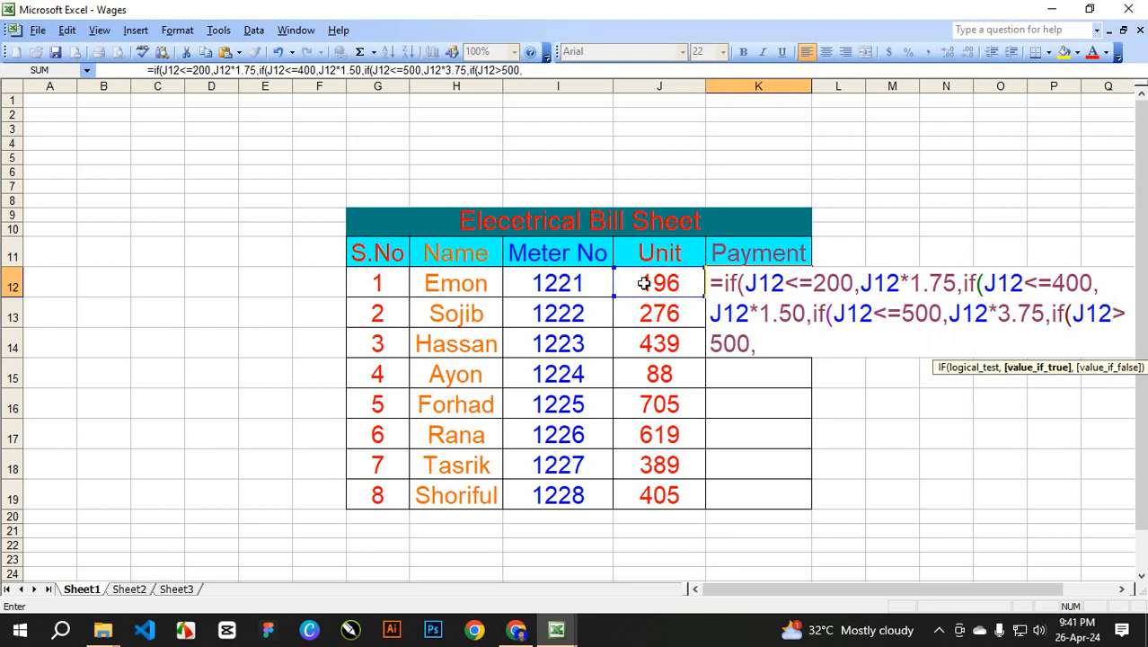
pyautogui.click(646, 281)
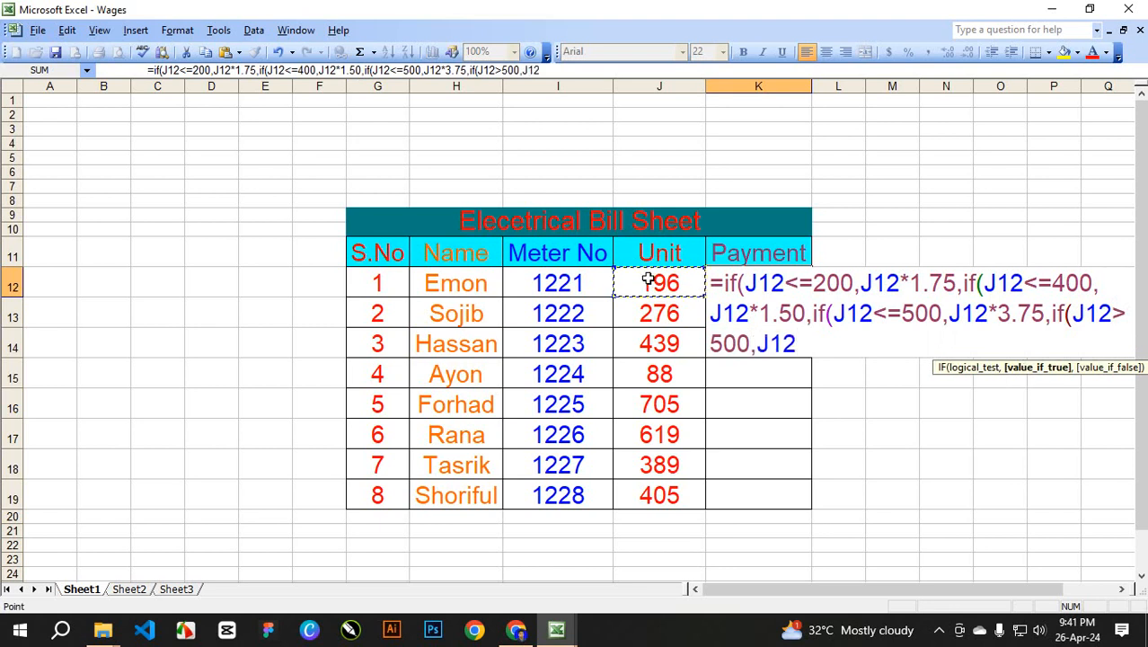
pyautogui.write('9')
pyautogui.press('BackSpace')
pyautogui.write('*4.50')
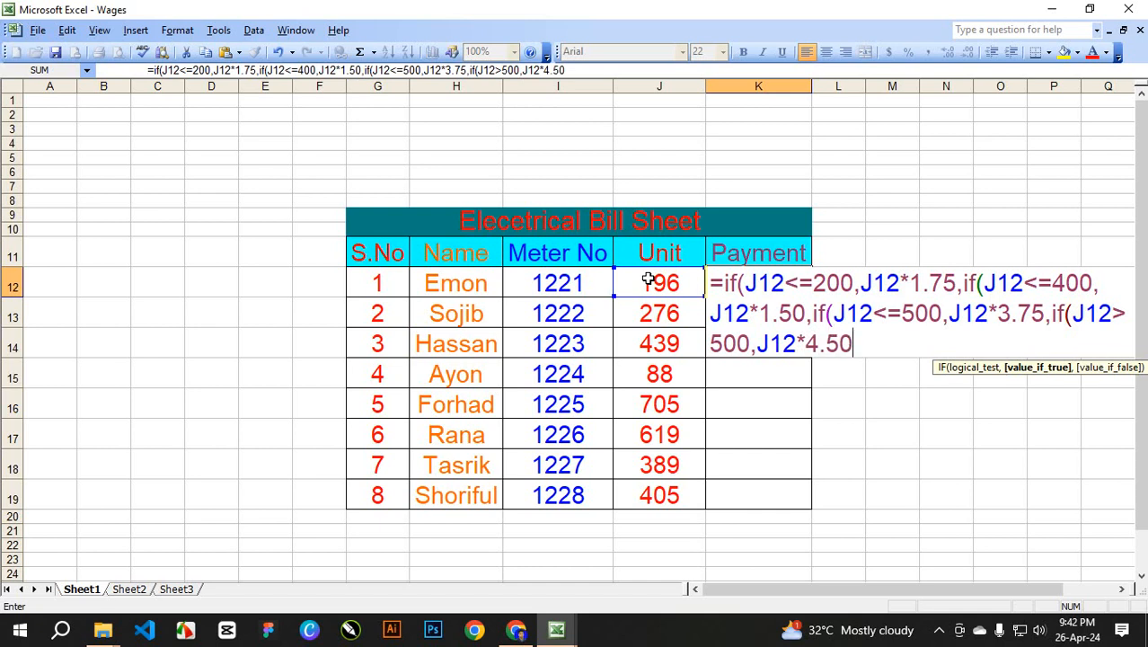
pyautogui.write(')))')
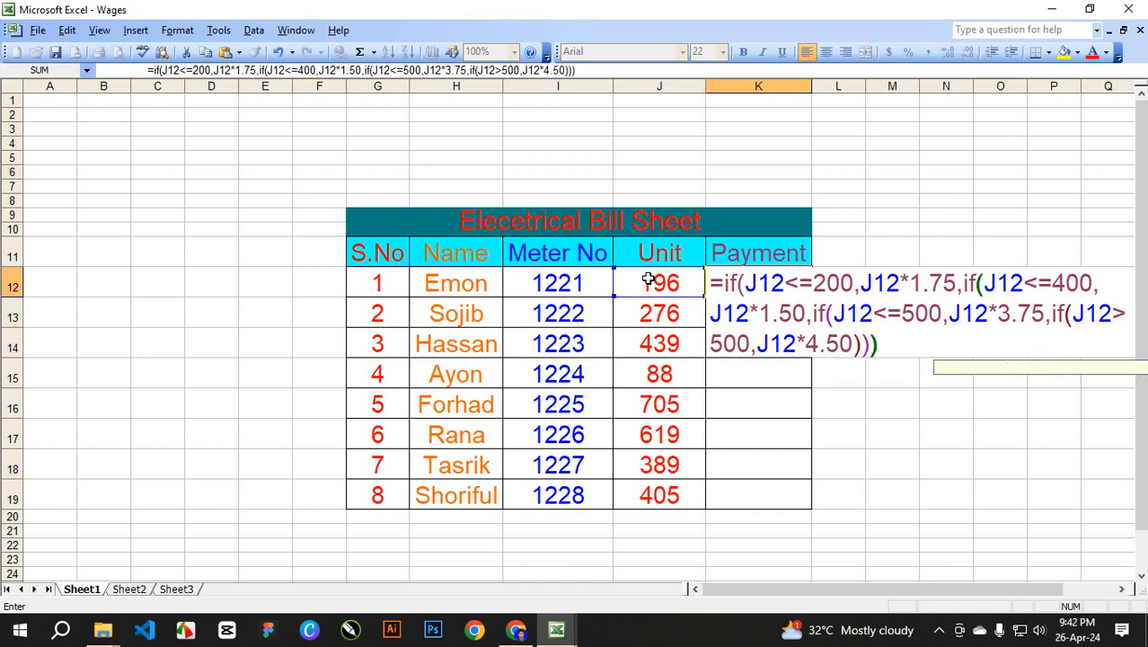
pyautogui.write(')')
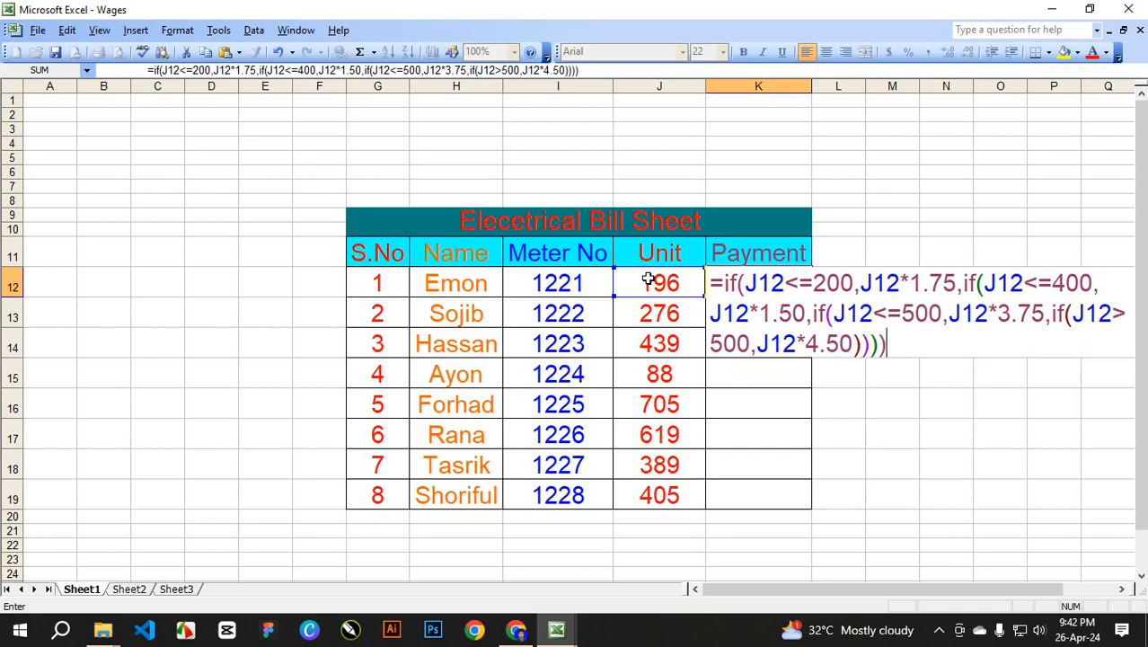
pyautogui.press('Return')
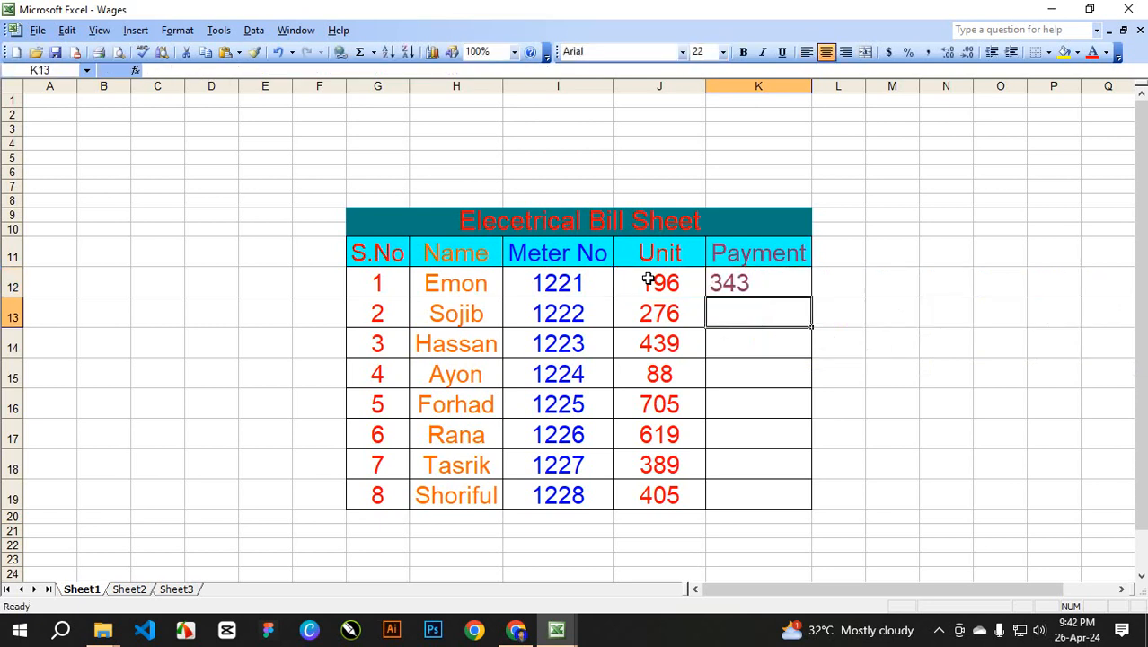
pyautogui.click(778, 282)
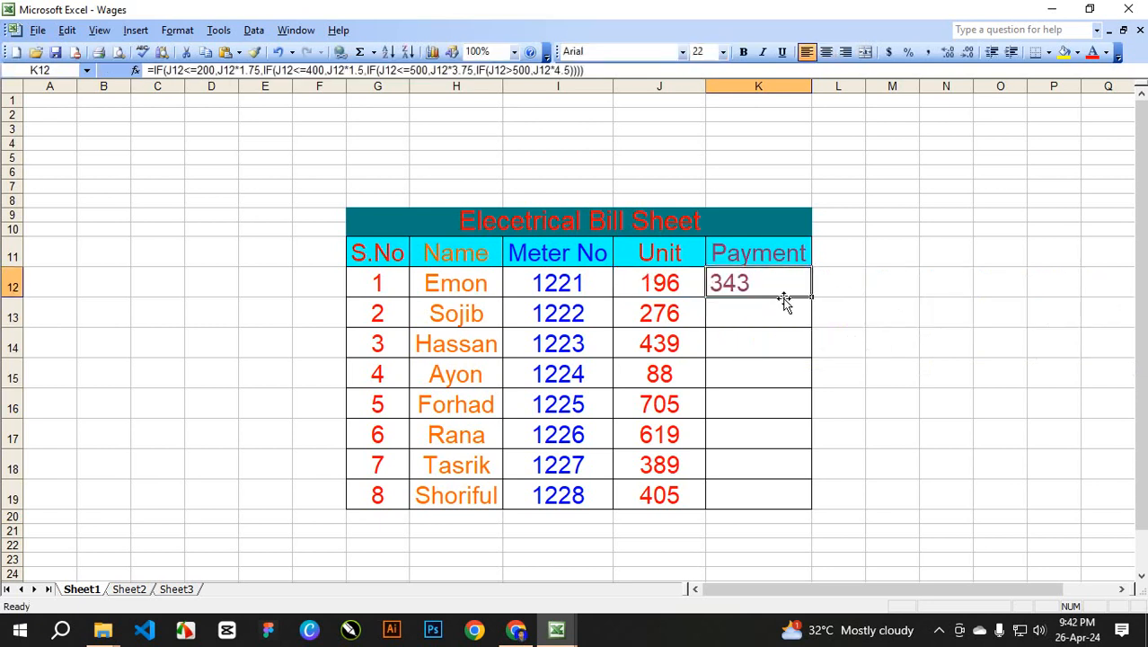
pyautogui.click(784, 306)
pyautogui.click(770, 337)
pyautogui.click(776, 370)
pyautogui.click(785, 399)
pyautogui.click(779, 433)
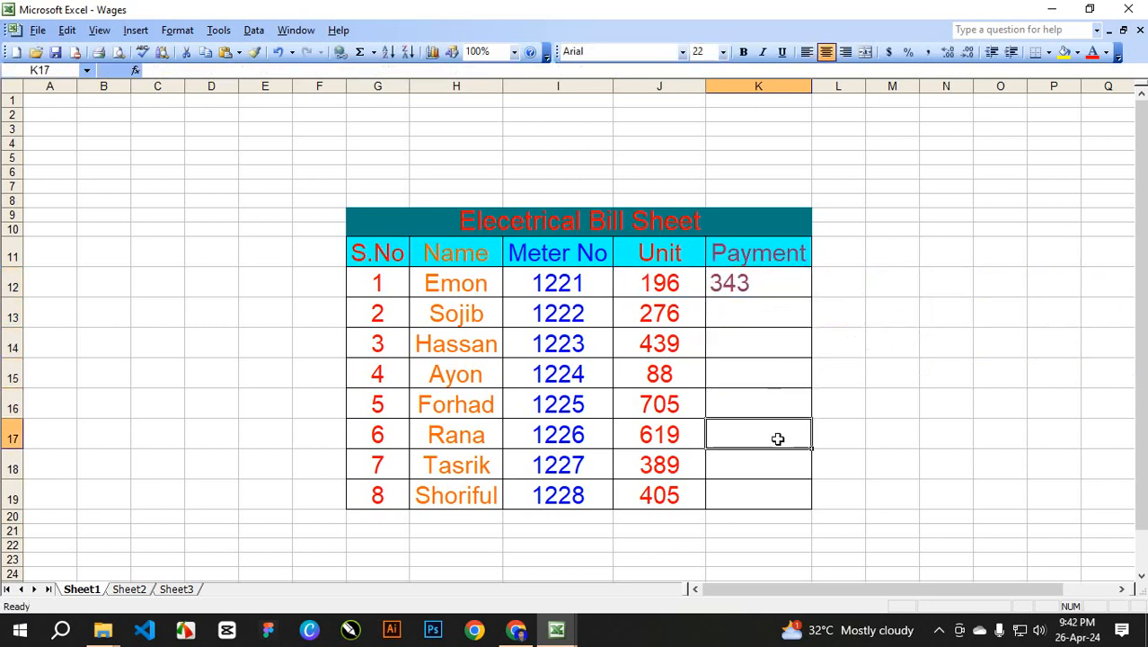
pyautogui.click(778, 469)
pyautogui.click(778, 498)
pyautogui.click(781, 273)
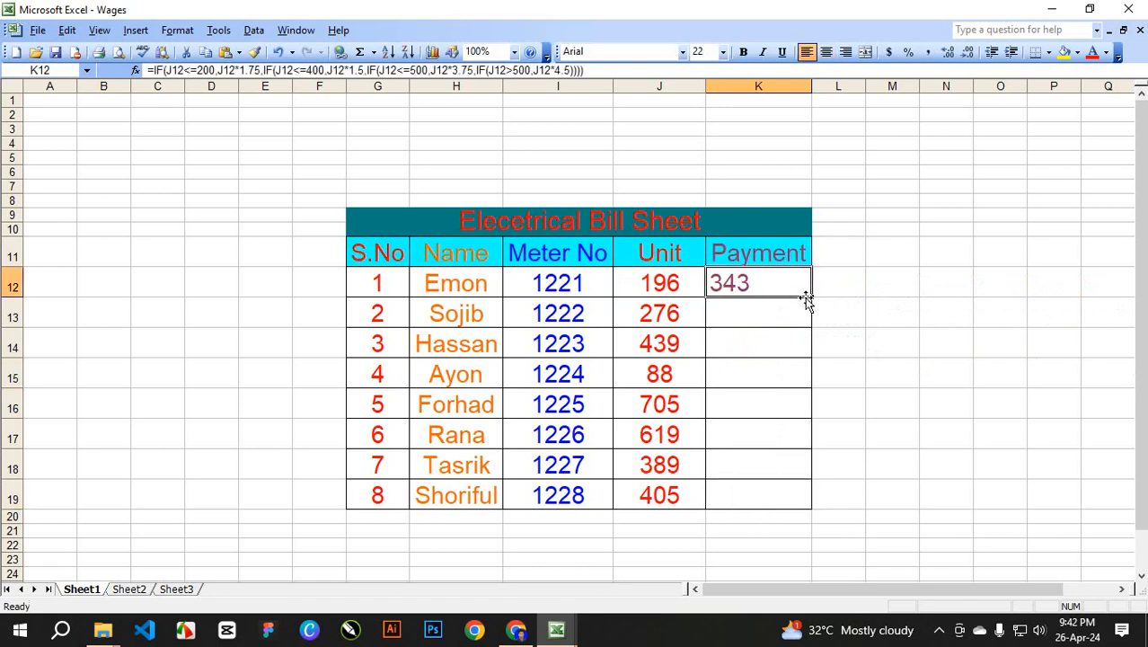
pyautogui.click(779, 318)
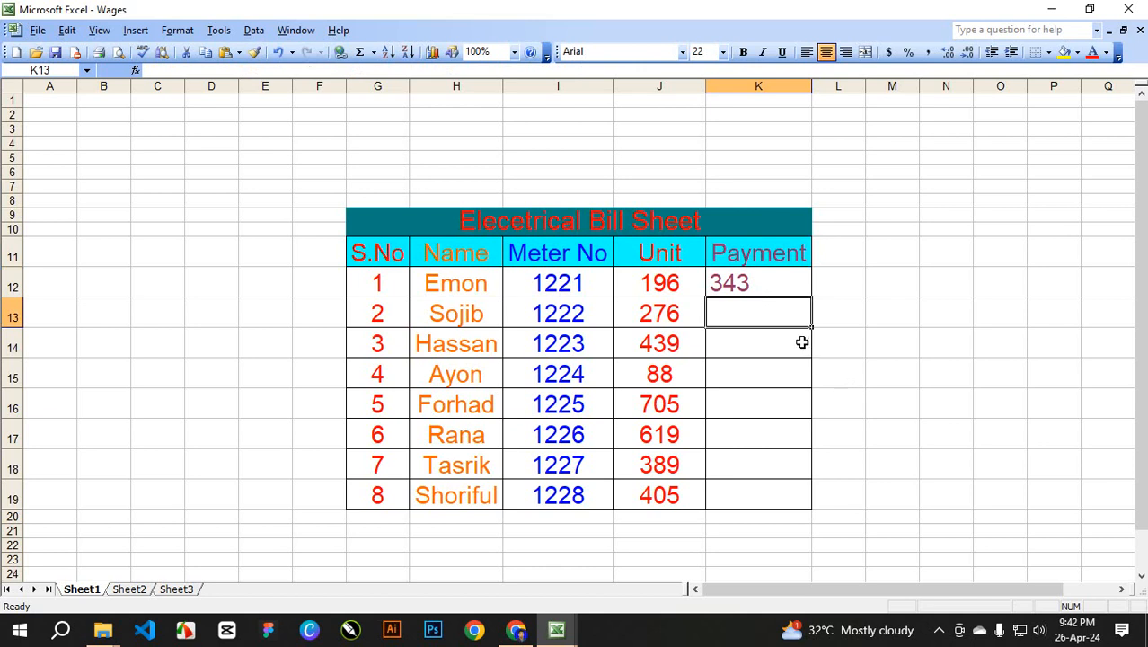
pyautogui.click(939, 630)
pyautogui.click(733, 313)
pyautogui.write('=')
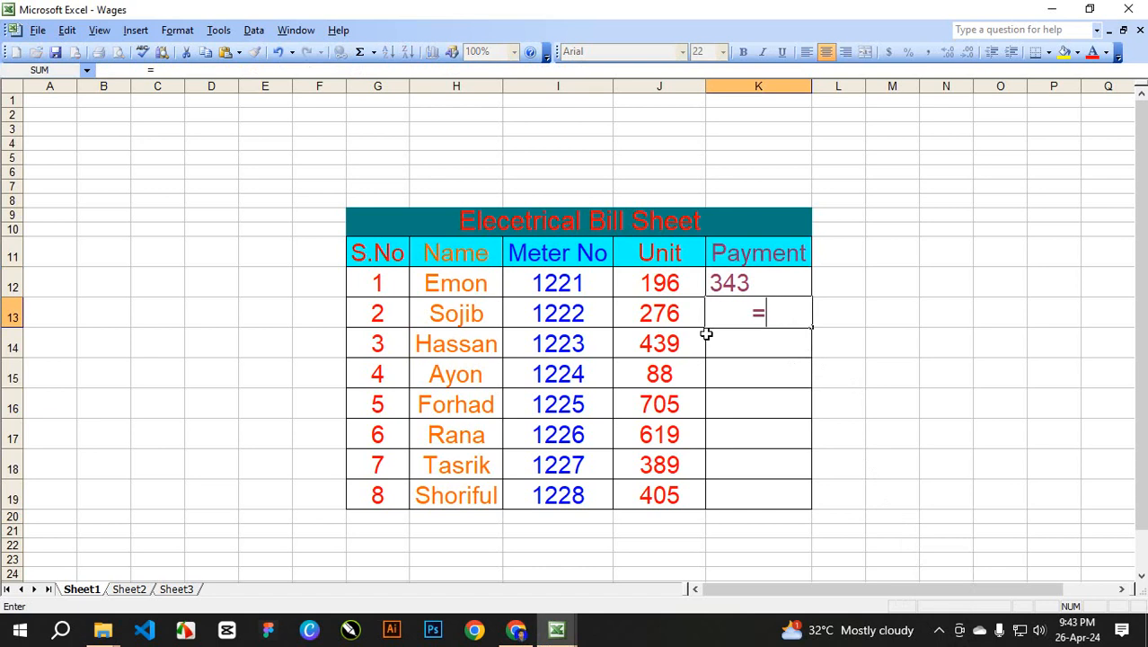
pyautogui.press('BackSpace')
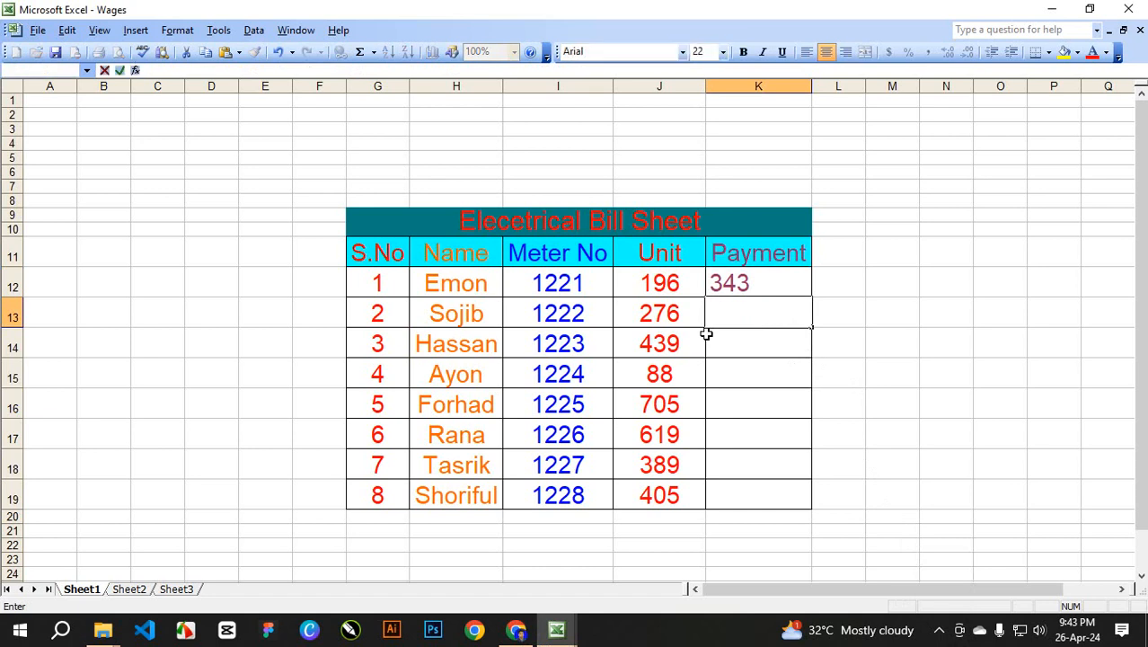
pyautogui.click(757, 321)
pyautogui.click(889, 431)
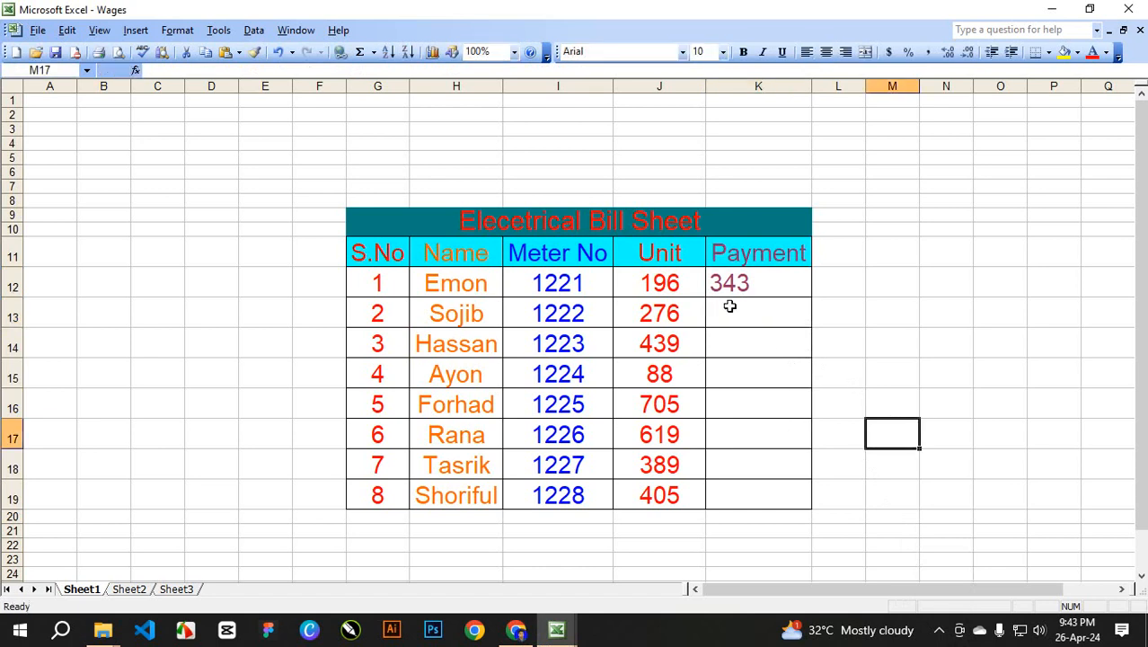
# - Left-align the remaining empty cells of the Payment column, K13 to K19
pyautogui.moveTo(731, 305); pyautogui.dragTo(781, 496)
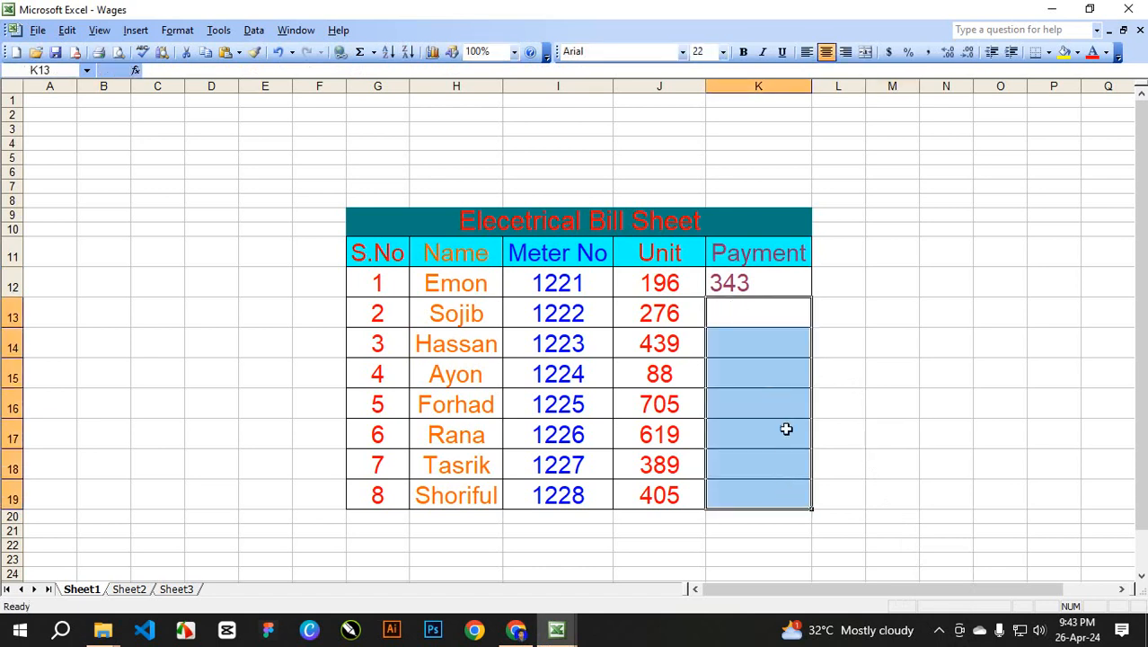
pyautogui.click(982, 292)
# - Begin an IF formula in K13 that returns J13*1.75 when J13<=200
pyautogui.click(766, 321)
pyautogui.write('=if')
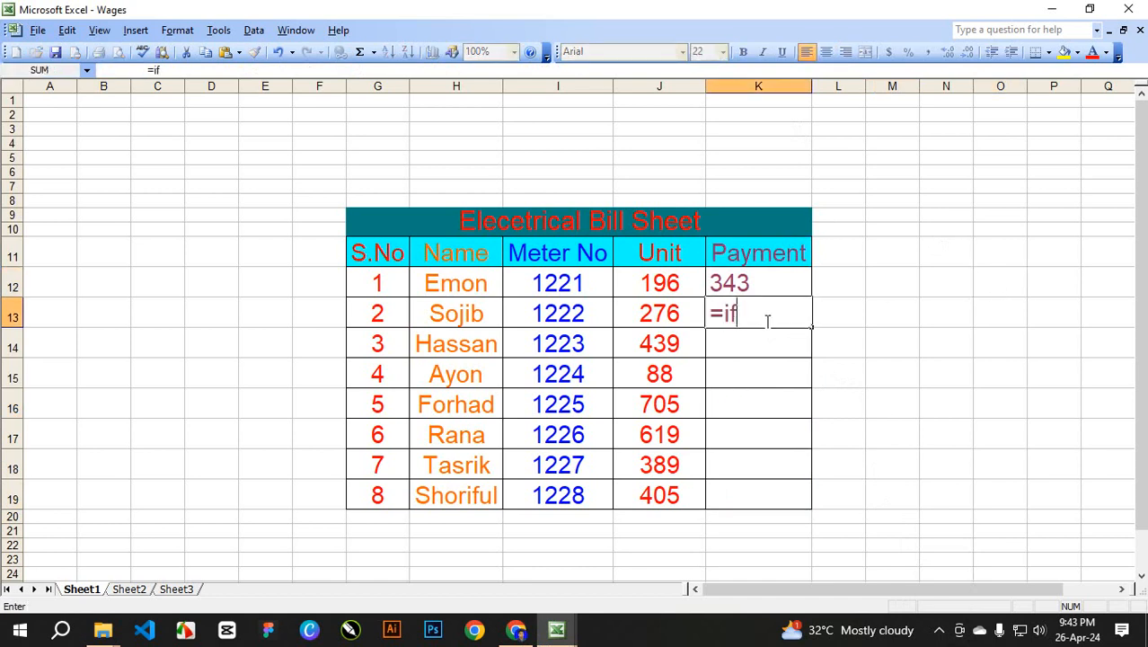
pyautogui.write('(')
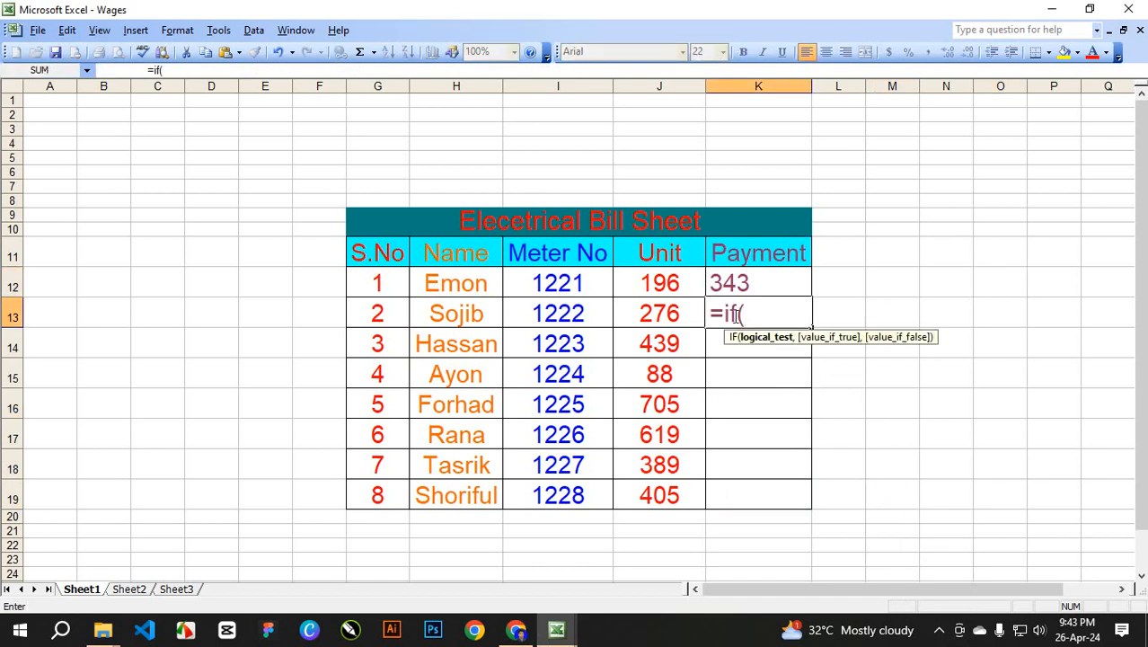
pyautogui.click(659, 316)
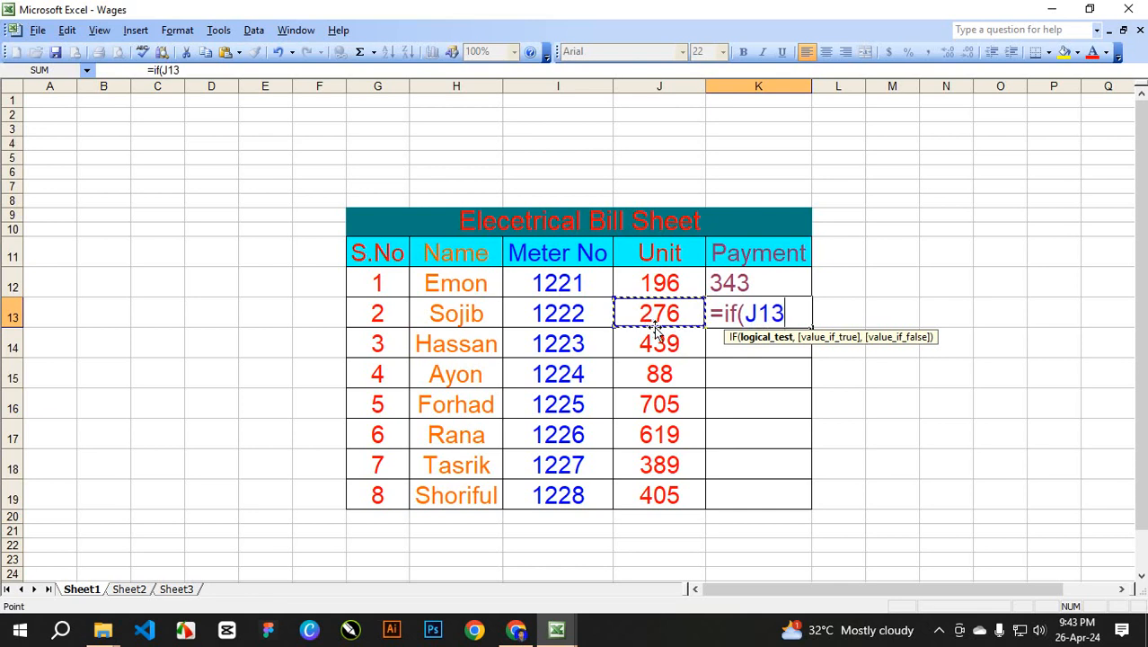
pyautogui.write('<=')
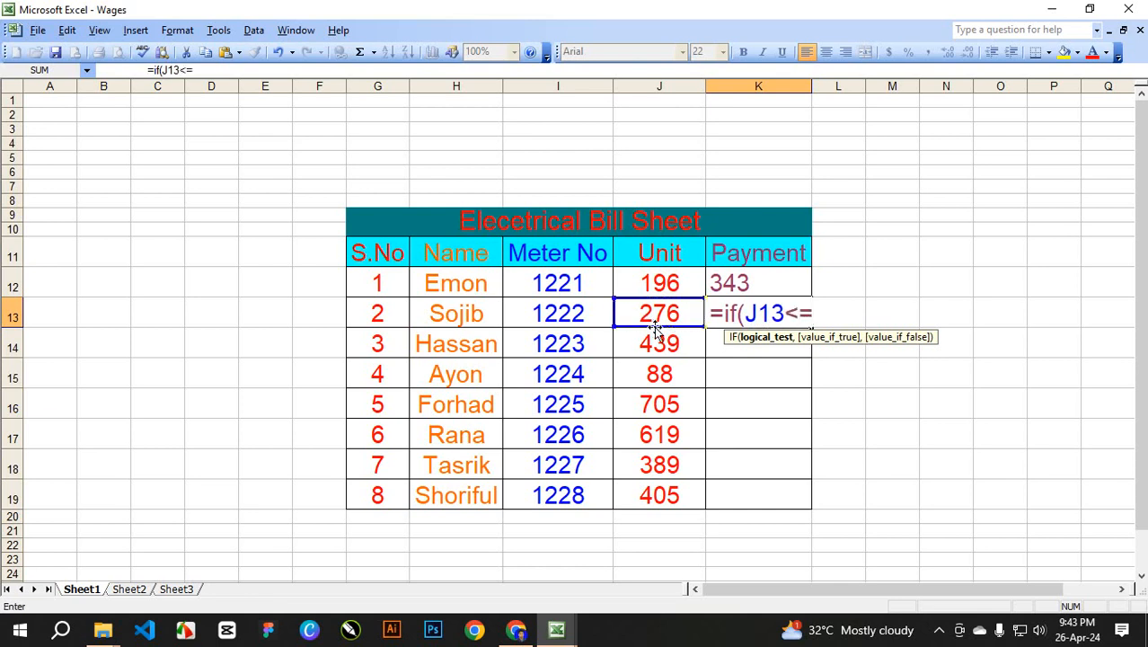
pyautogui.write('200,')
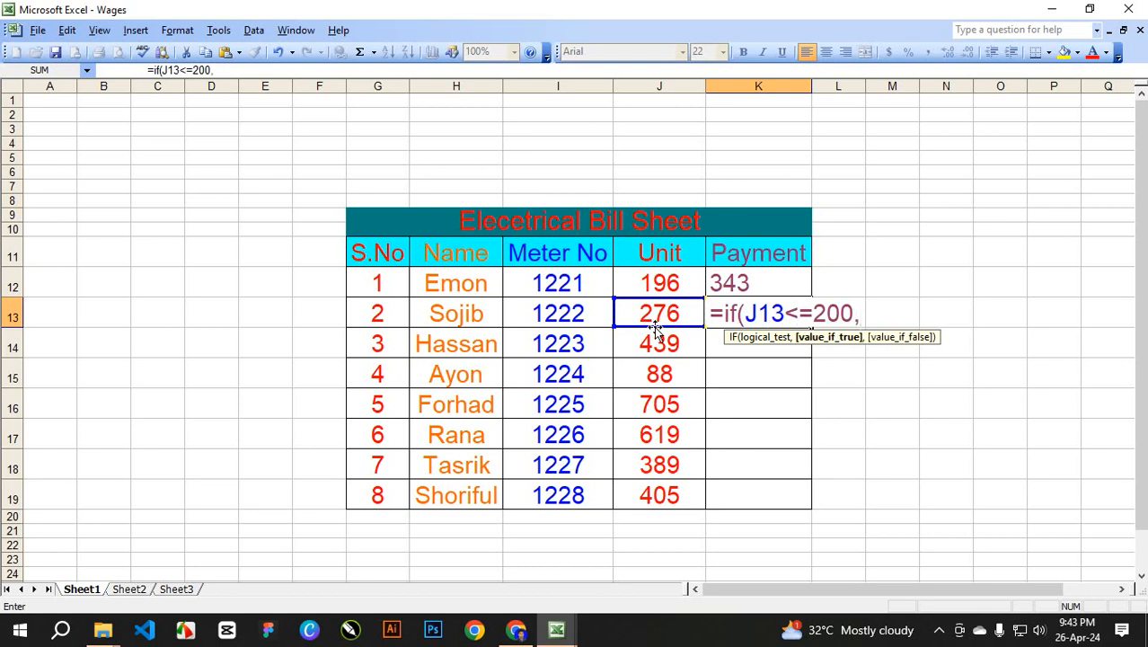
pyautogui.click(660, 318)
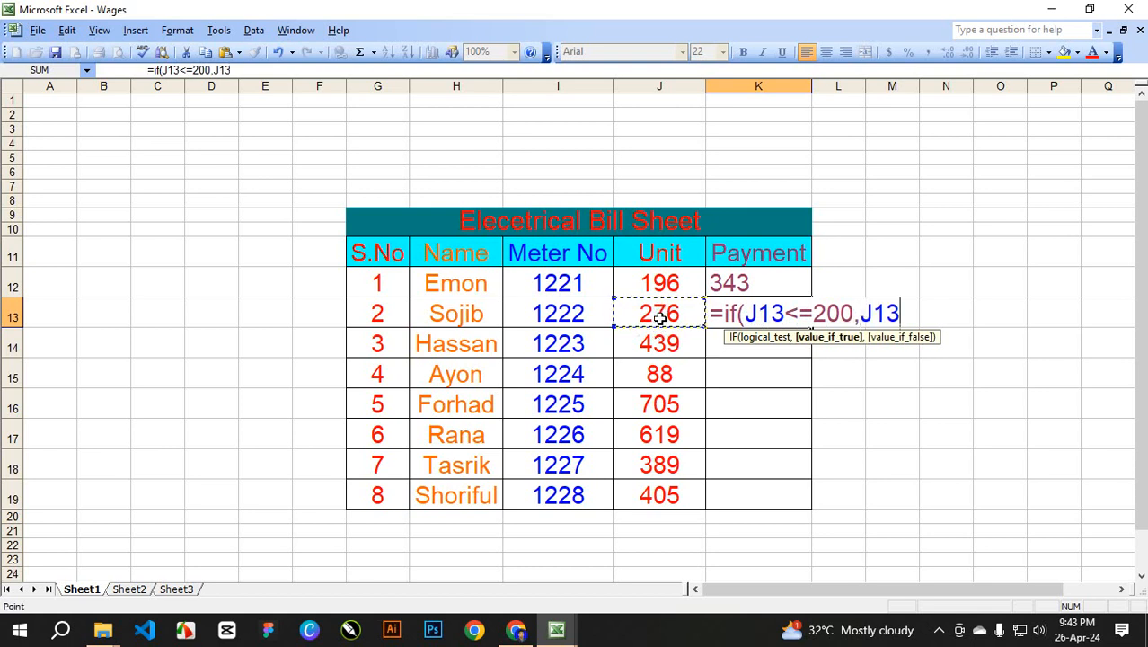
pyautogui.write('*1.75,')
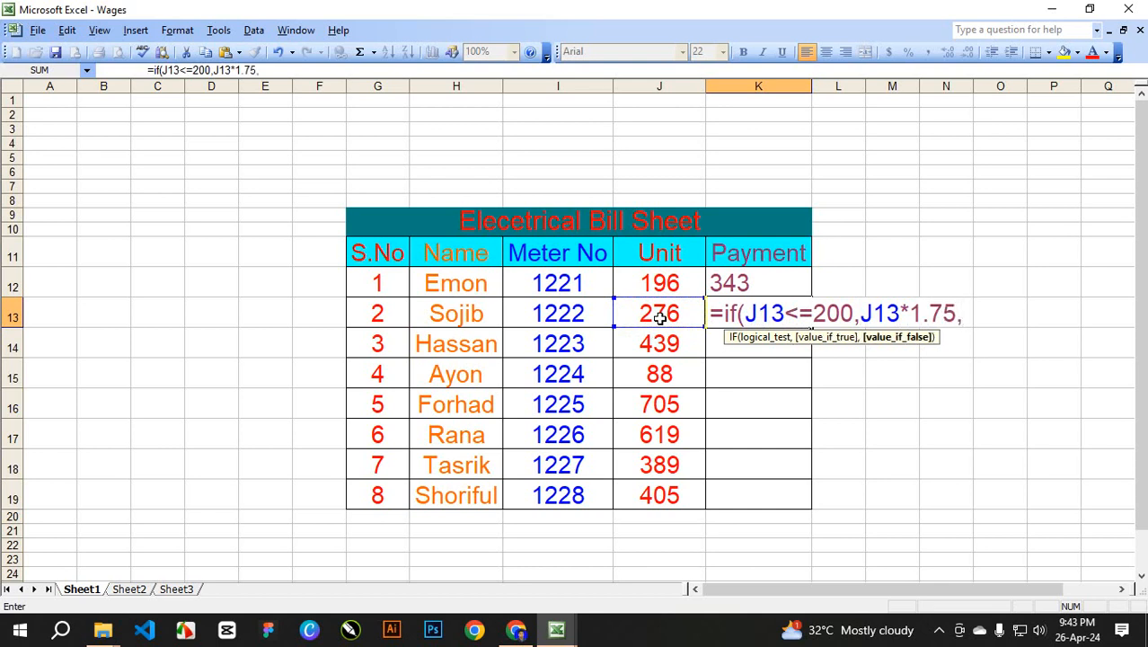
# - Nest a second IF in the K13 formula that returns J13*2.50 when J13<=400
pyautogui.write('if(')
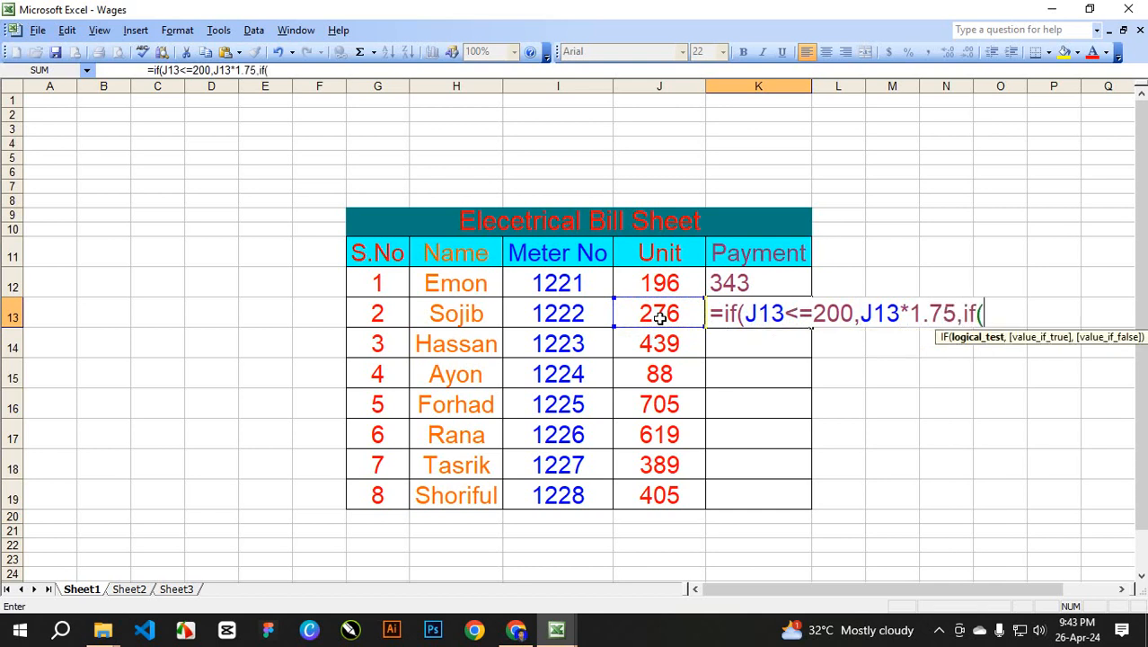
pyautogui.click(660, 316)
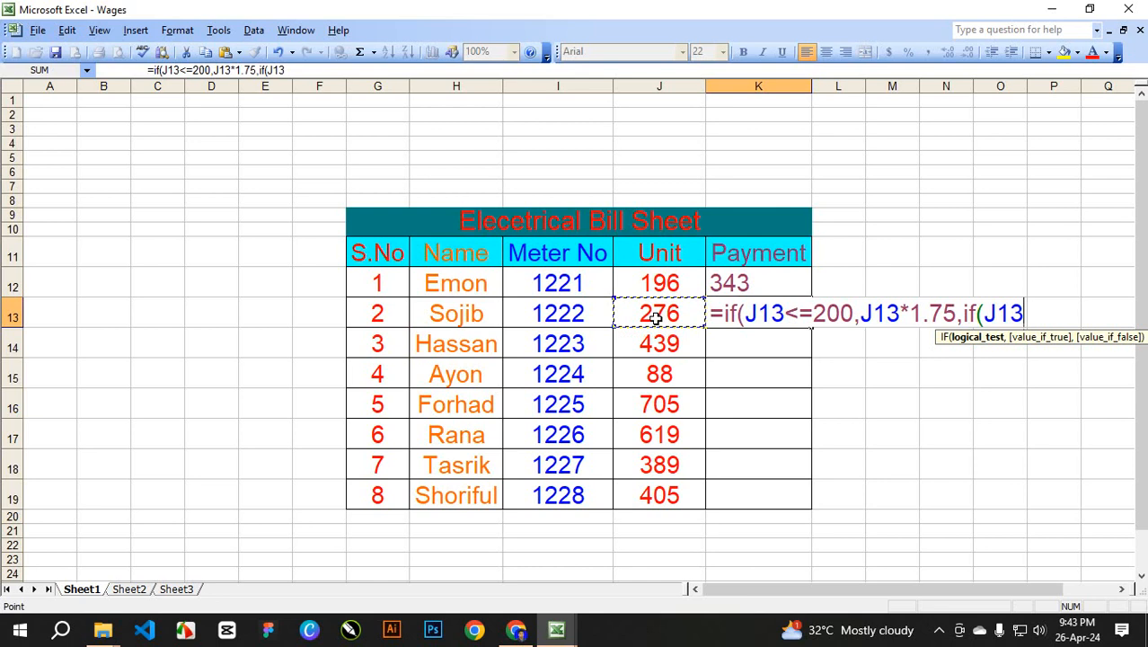
pyautogui.write('<=')
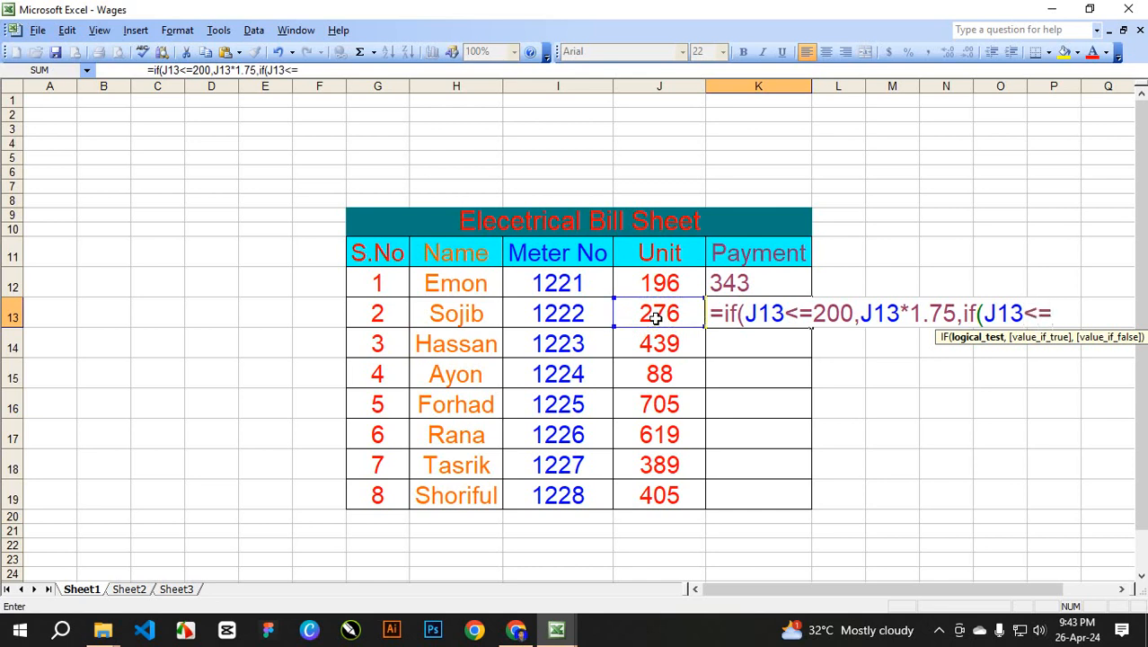
pyautogui.write('400,')
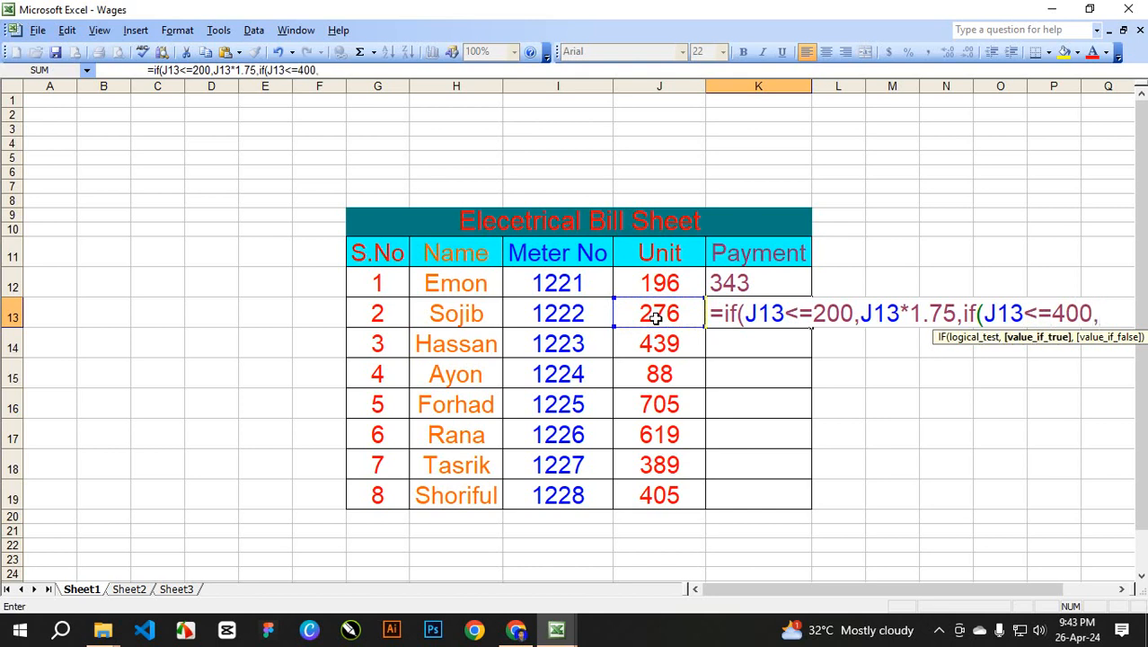
pyautogui.click(656, 317)
pyautogui.write('*')
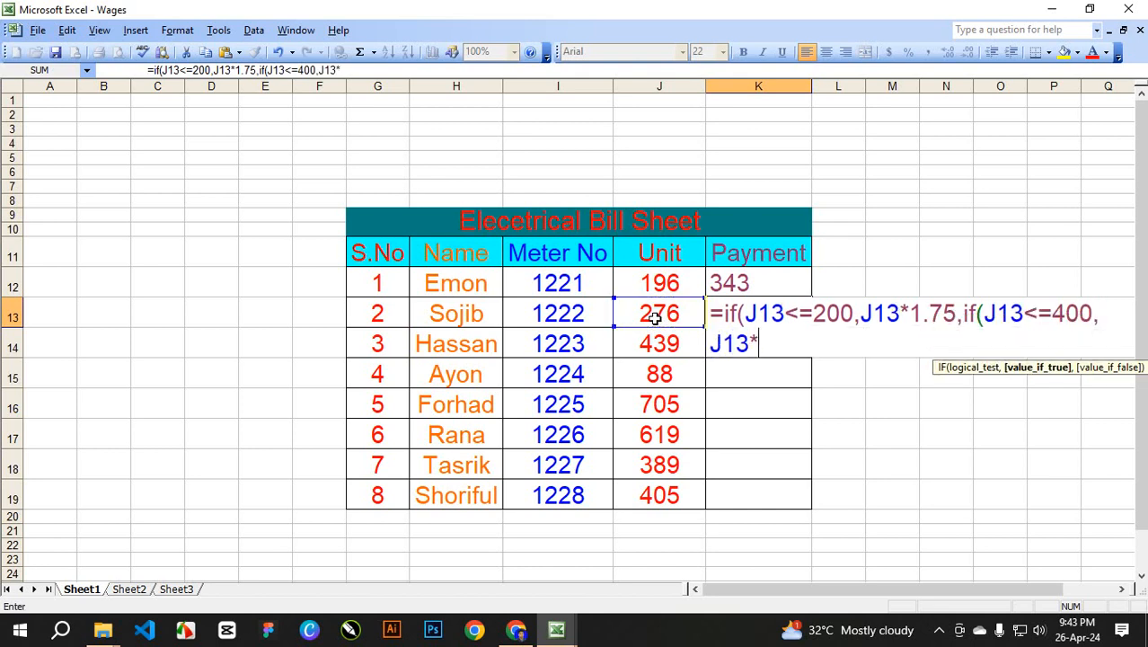
pyautogui.write('2.50')
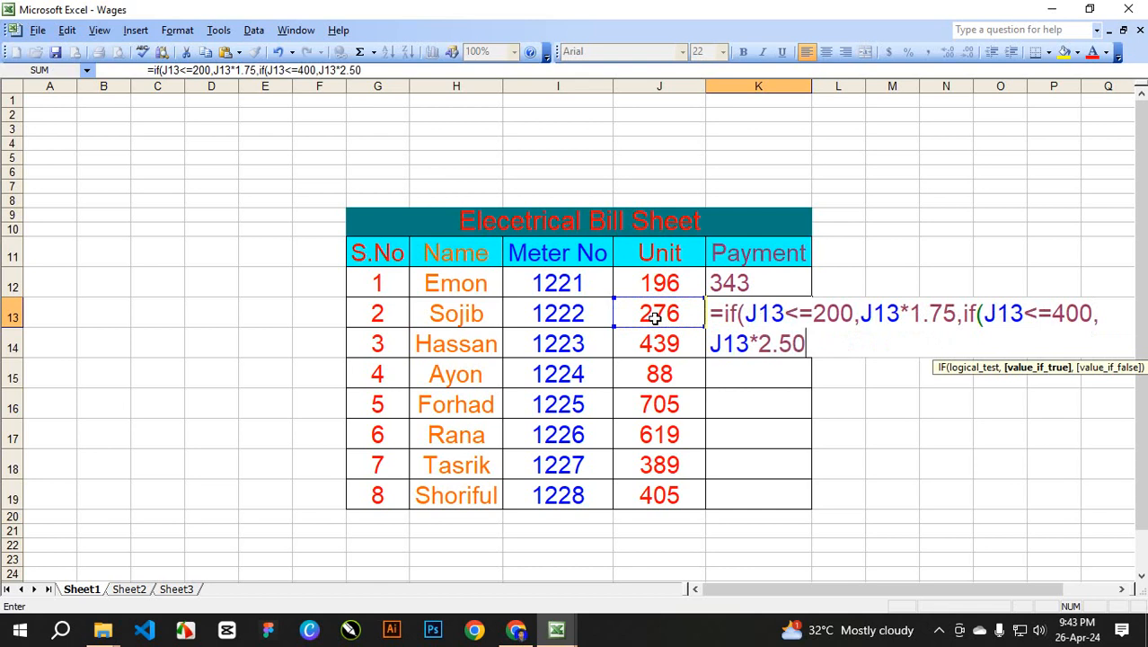
# - Nest a third IF in the K13 formula that returns J13*3.75 when J13<=500
pyautogui.write(',if')
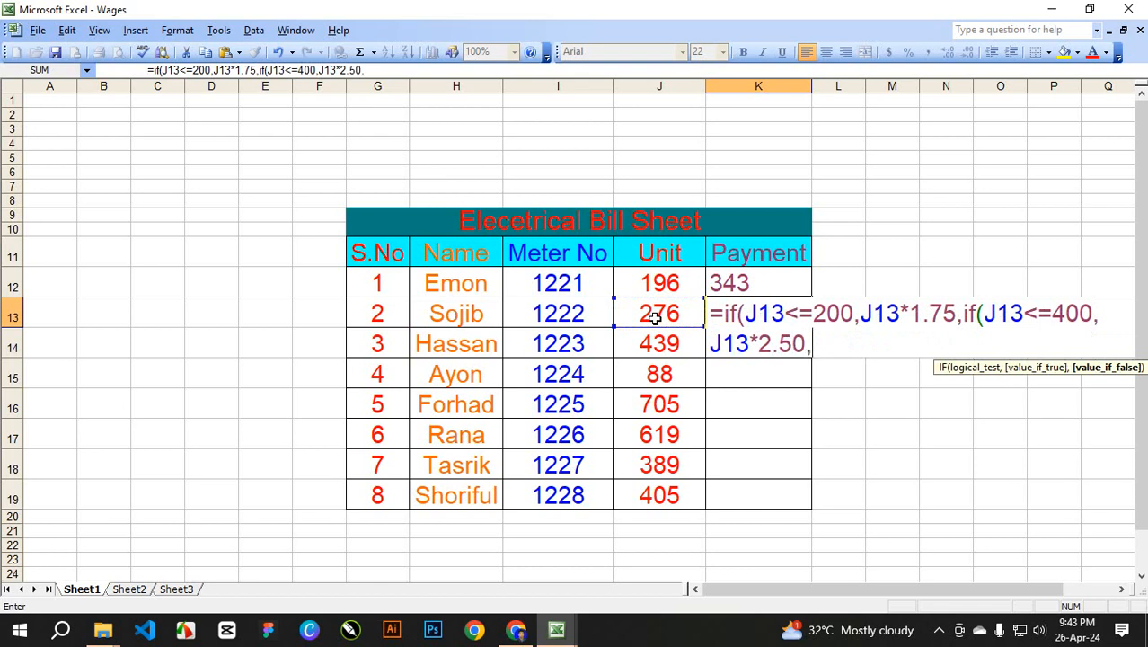
pyautogui.write('(')
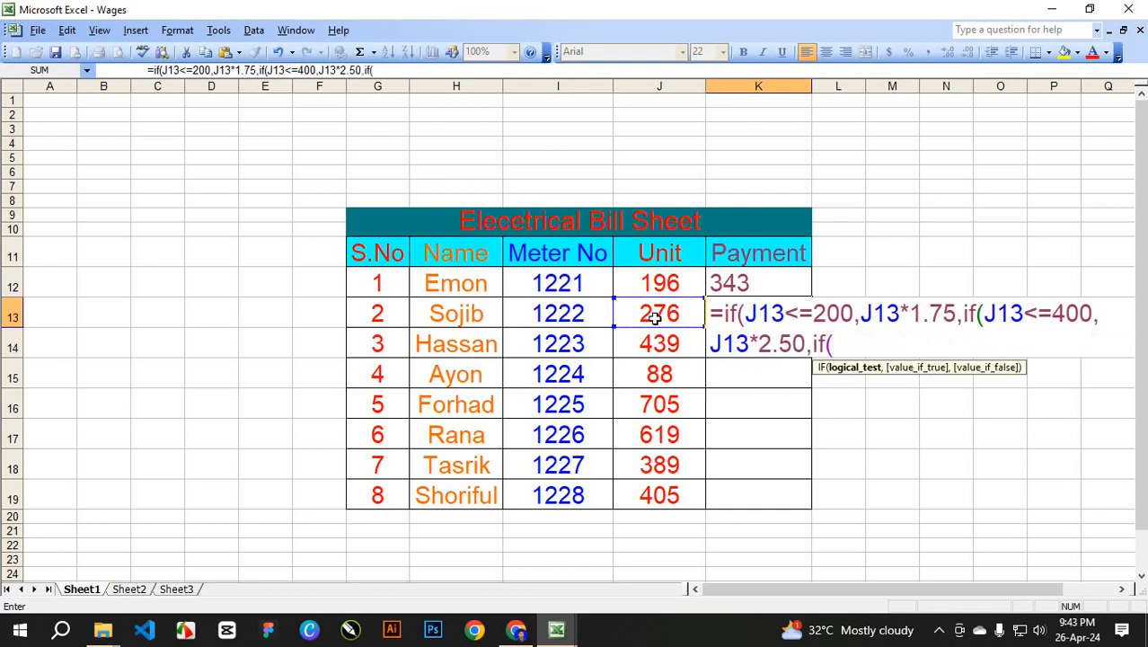
pyautogui.click(654, 316)
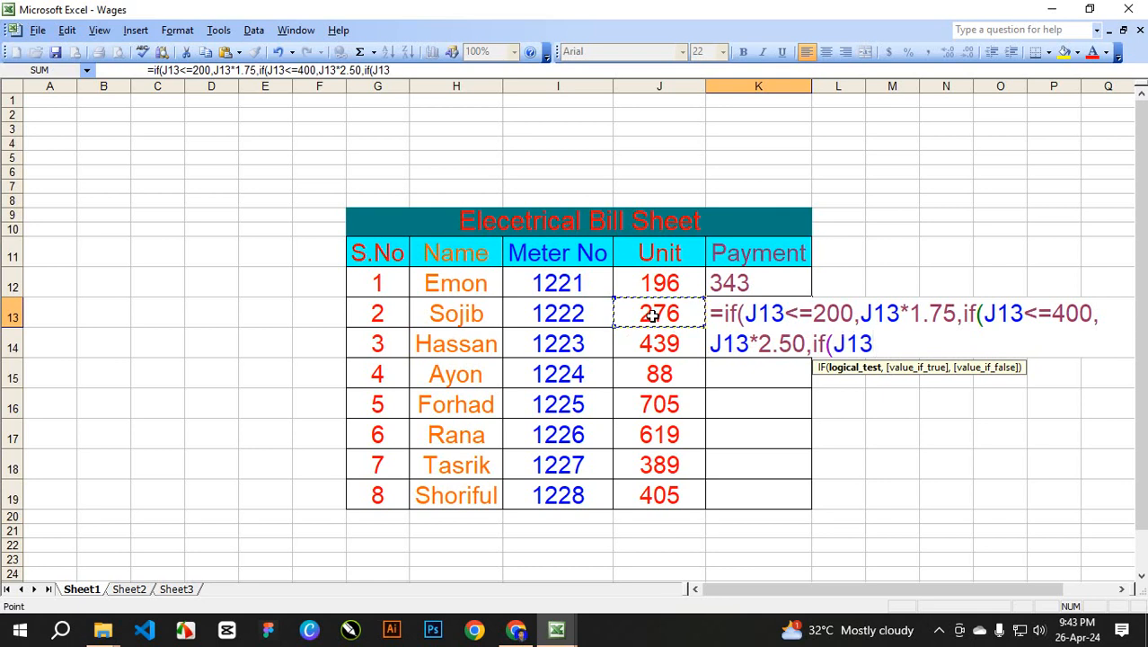
pyautogui.write('<=')
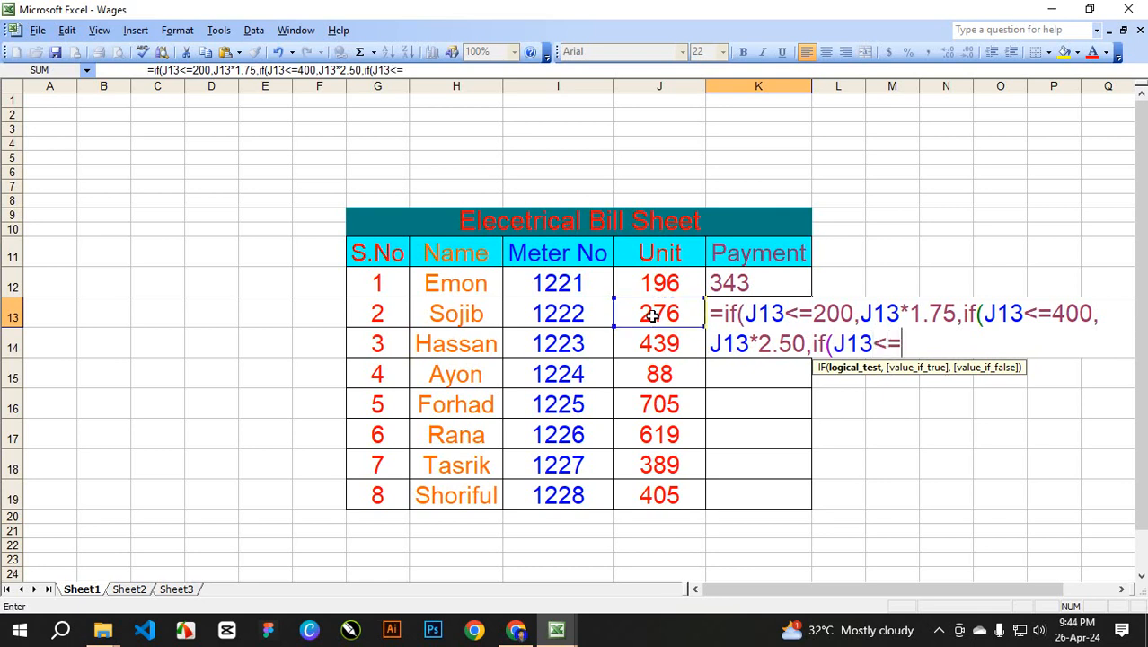
pyautogui.write('500')
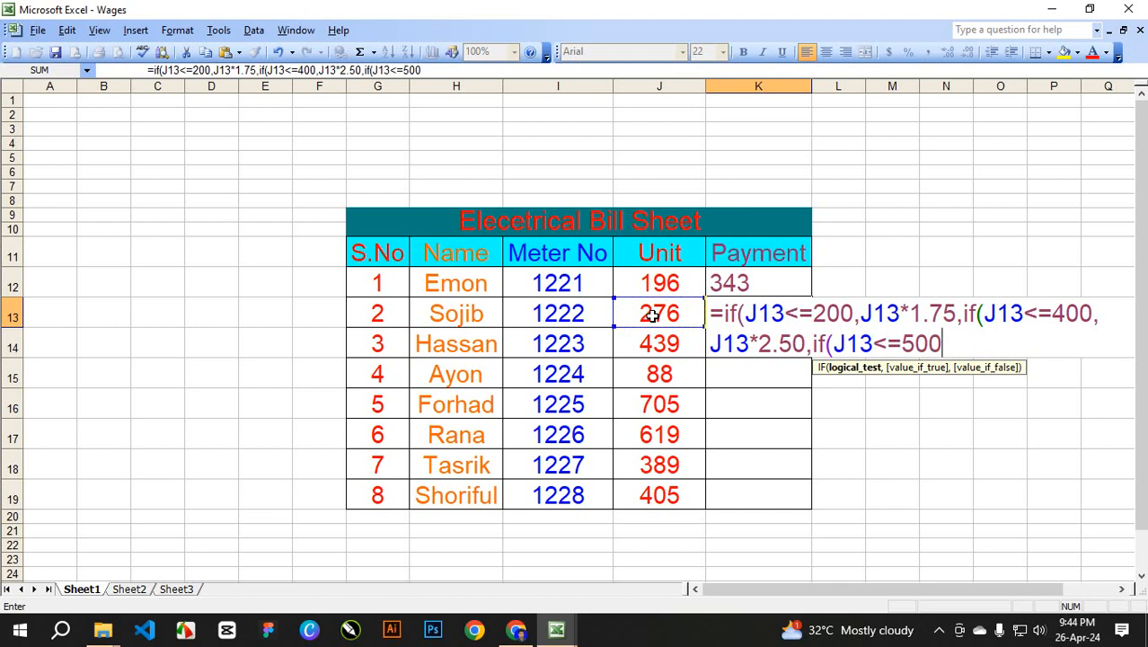
pyautogui.write(',')
pyautogui.click(651, 315)
pyautogui.write('*')
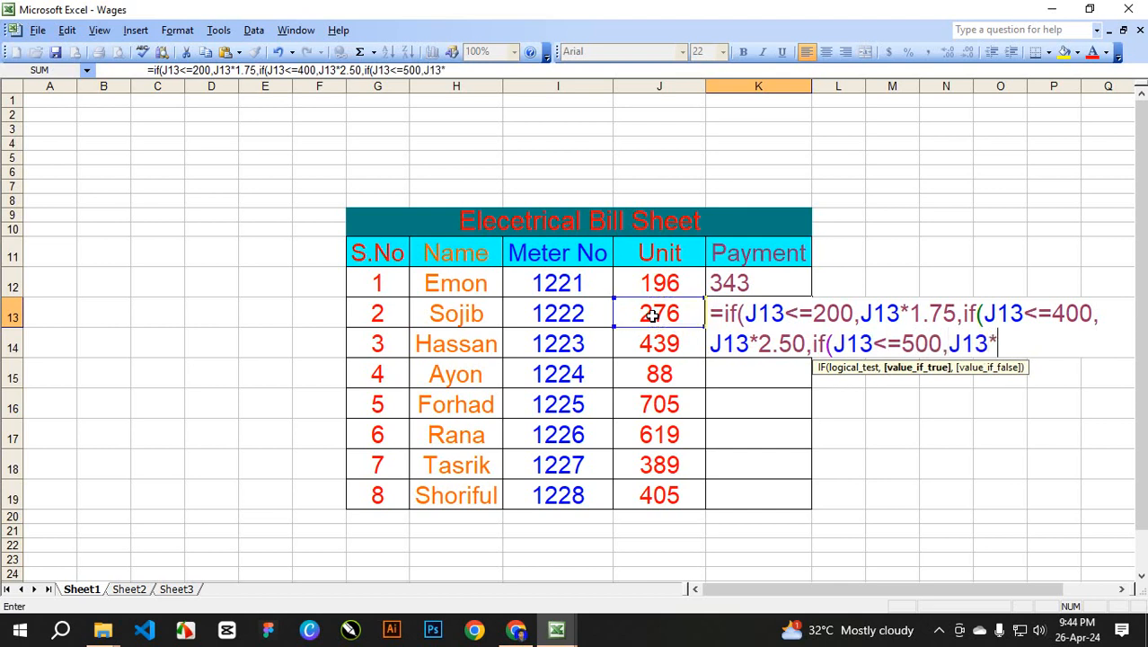
pyautogui.write('3.75')
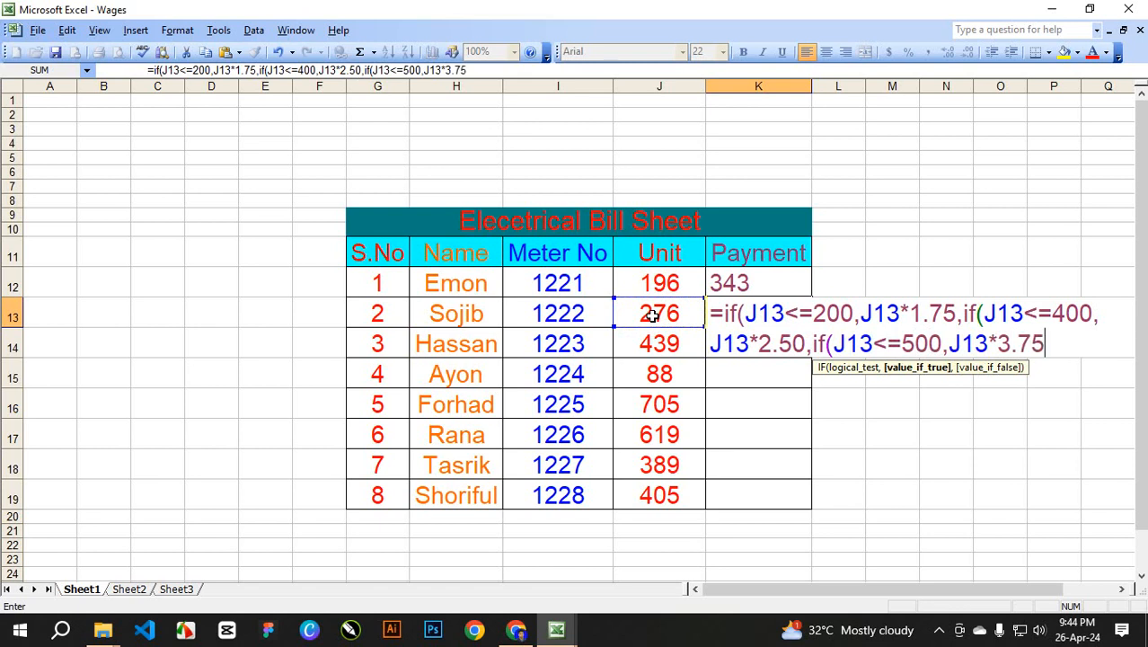
# - Nest a fourth IF in the K13 formula that returns J13*4.50 when J13>500, closing all the brackets and entering the formula
pyautogui.write(',')
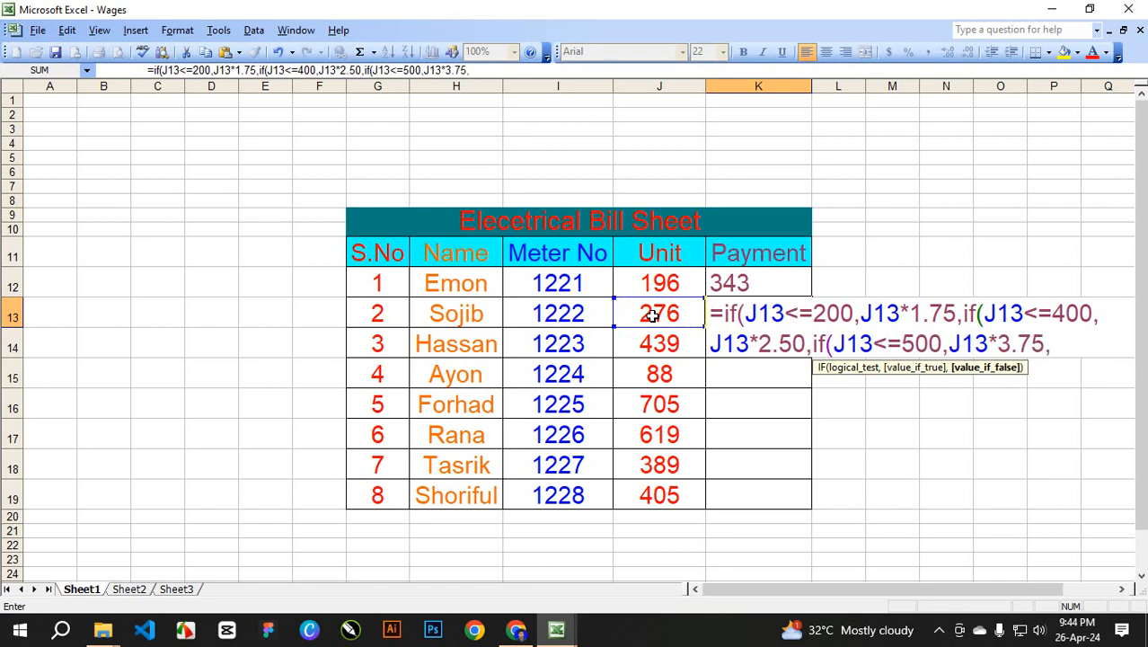
pyautogui.write('if(')
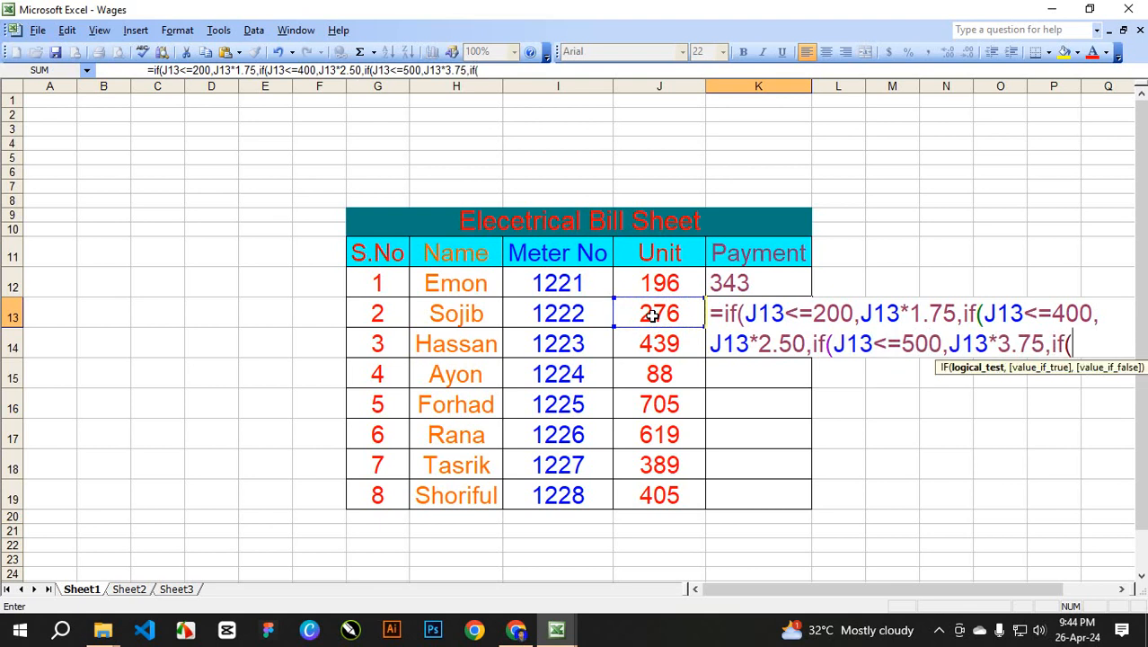
pyautogui.click(648, 314)
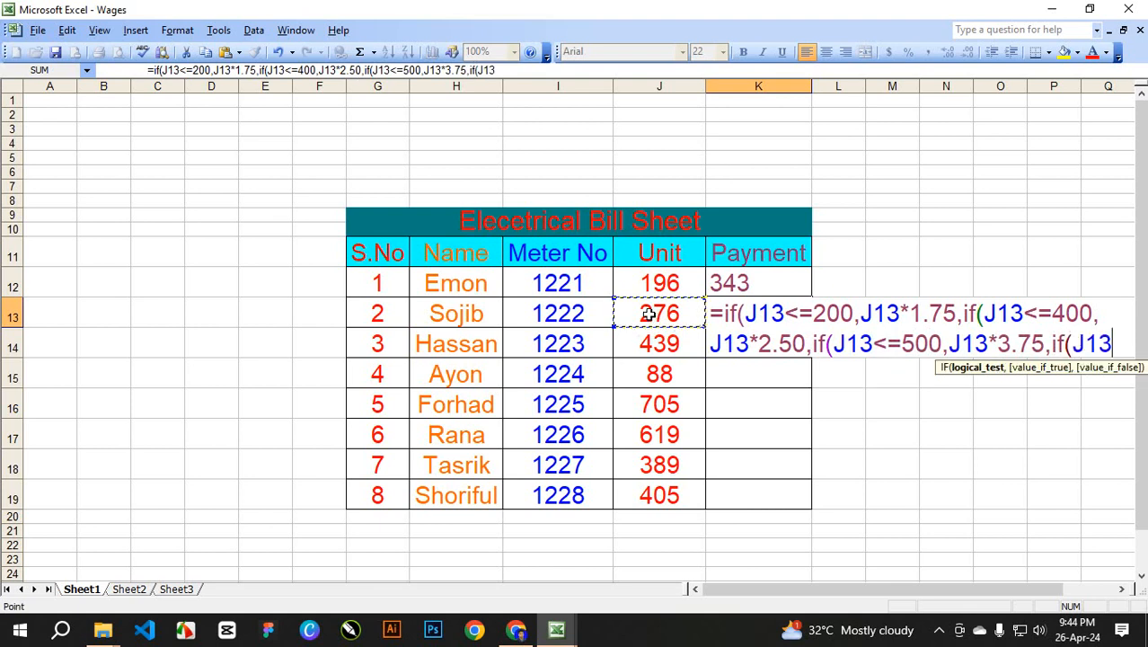
pyautogui.write('<=')
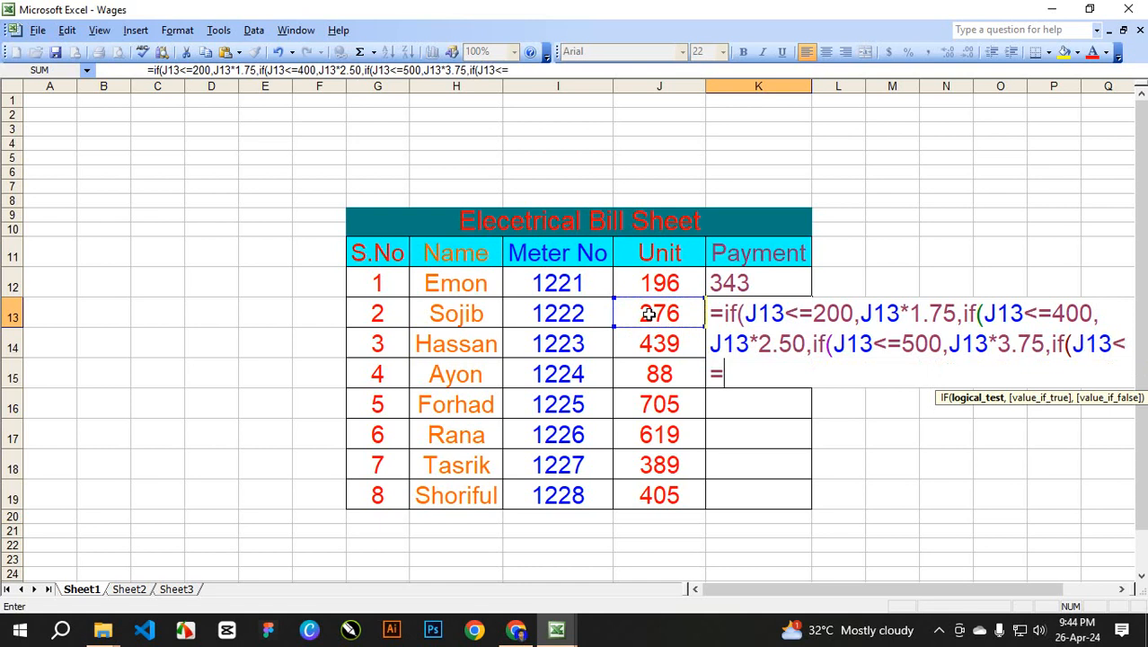
pyautogui.press('BackSpace')
pyautogui.press('BackSpace')
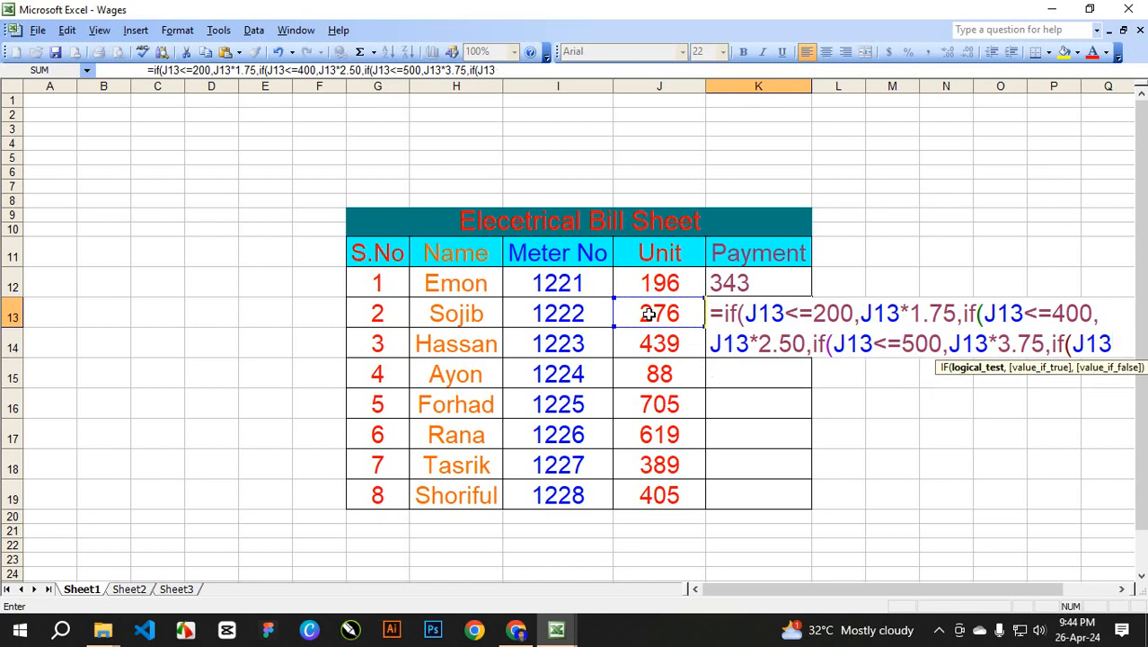
pyautogui.write('>500')
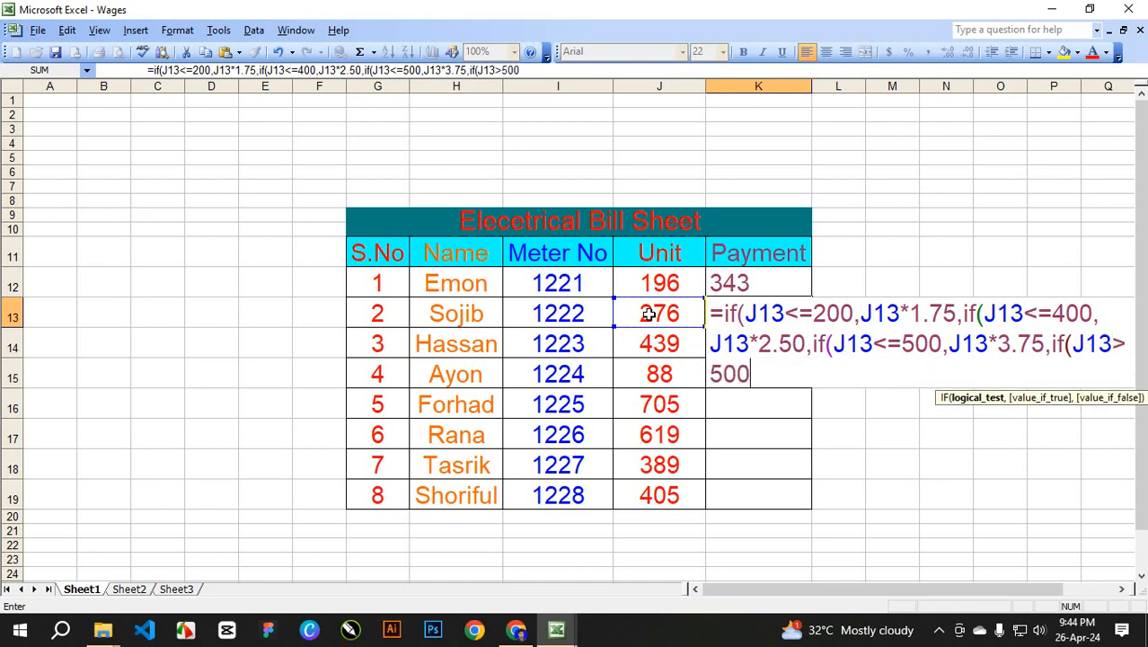
pyautogui.write(',')
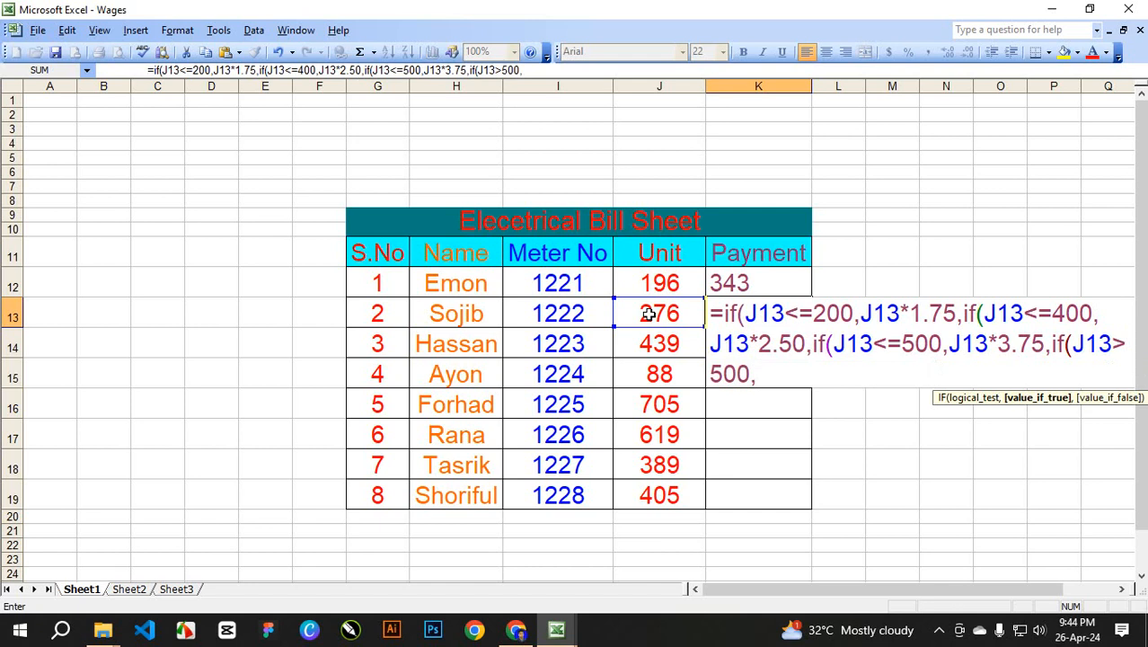
pyautogui.click(648, 314)
pyautogui.write('*4.')
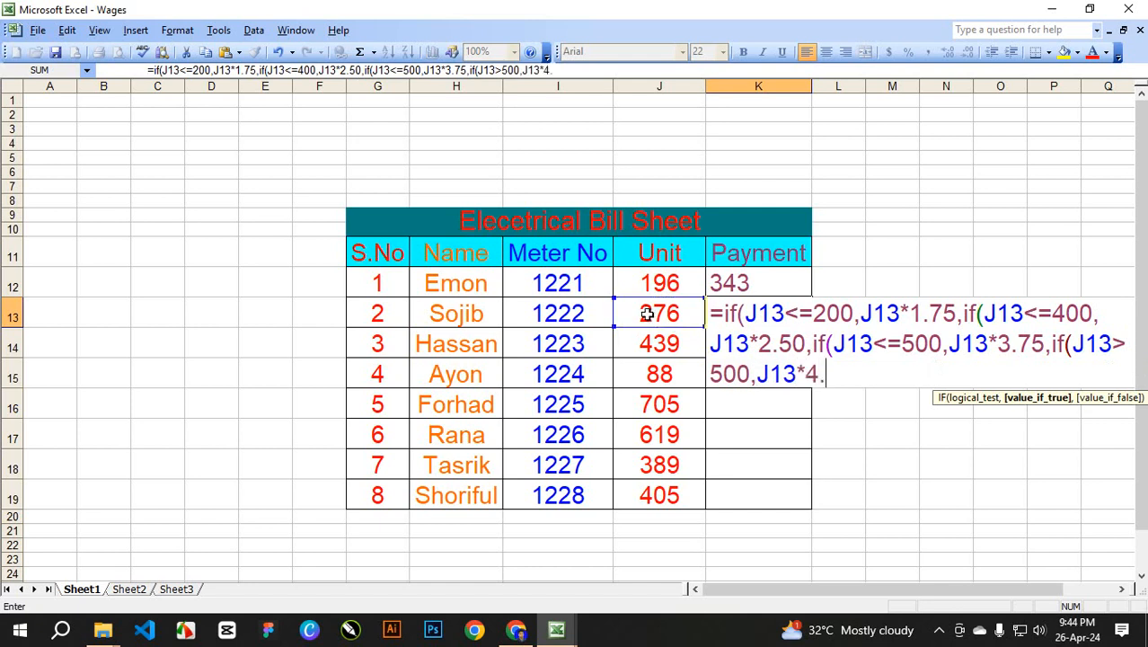
pyautogui.write('50))))')
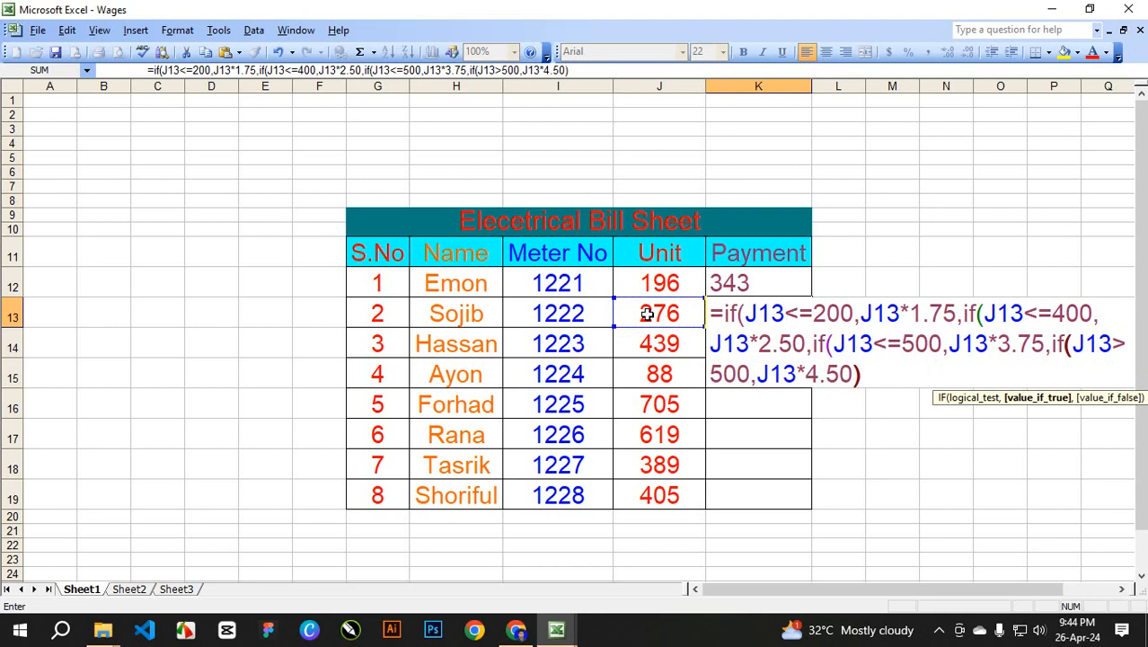
pyautogui.press('Return')
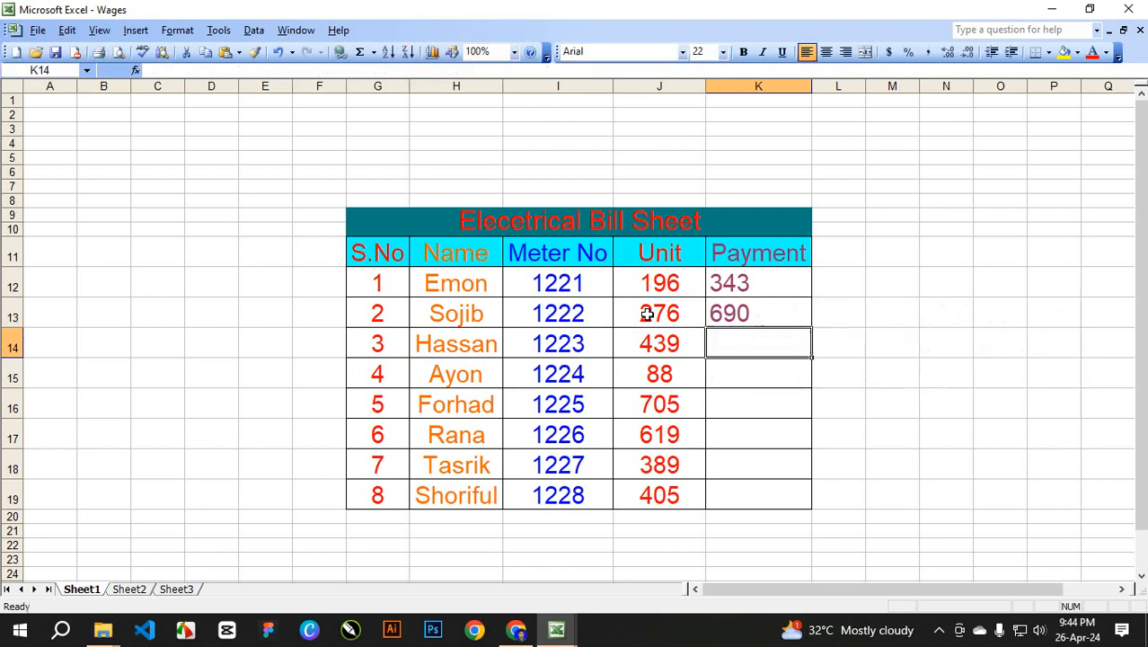
# - Fill the K13 formula down the Payment column to K19, then select K12
pyautogui.click(769, 309)
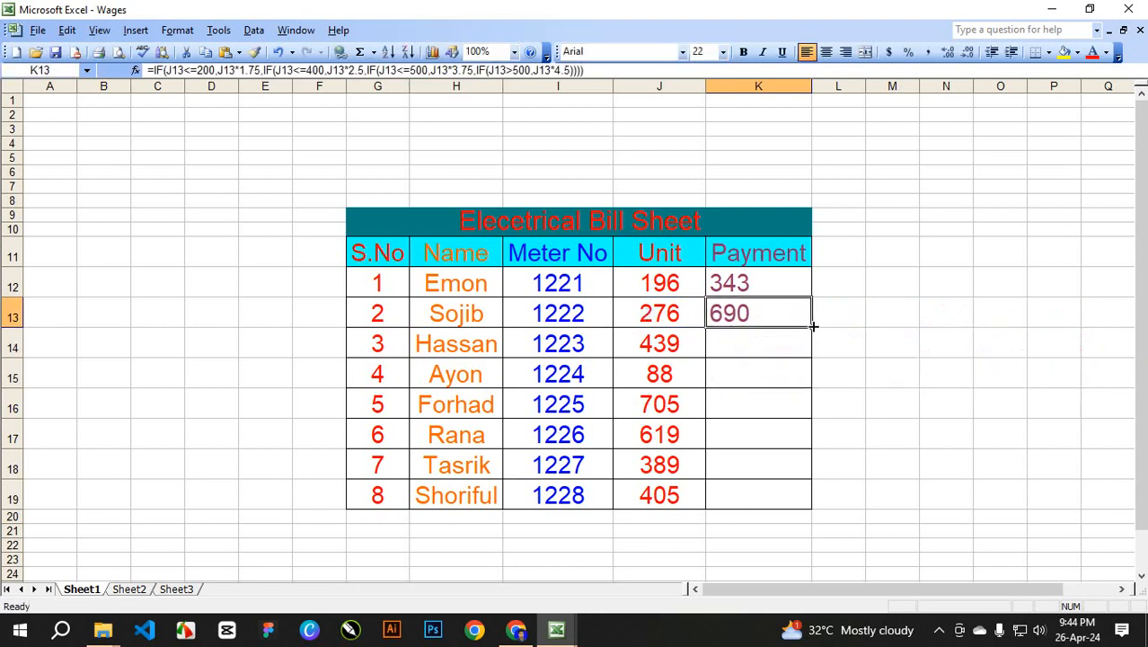
pyautogui.moveTo(811, 328); pyautogui.dragTo(815, 486)
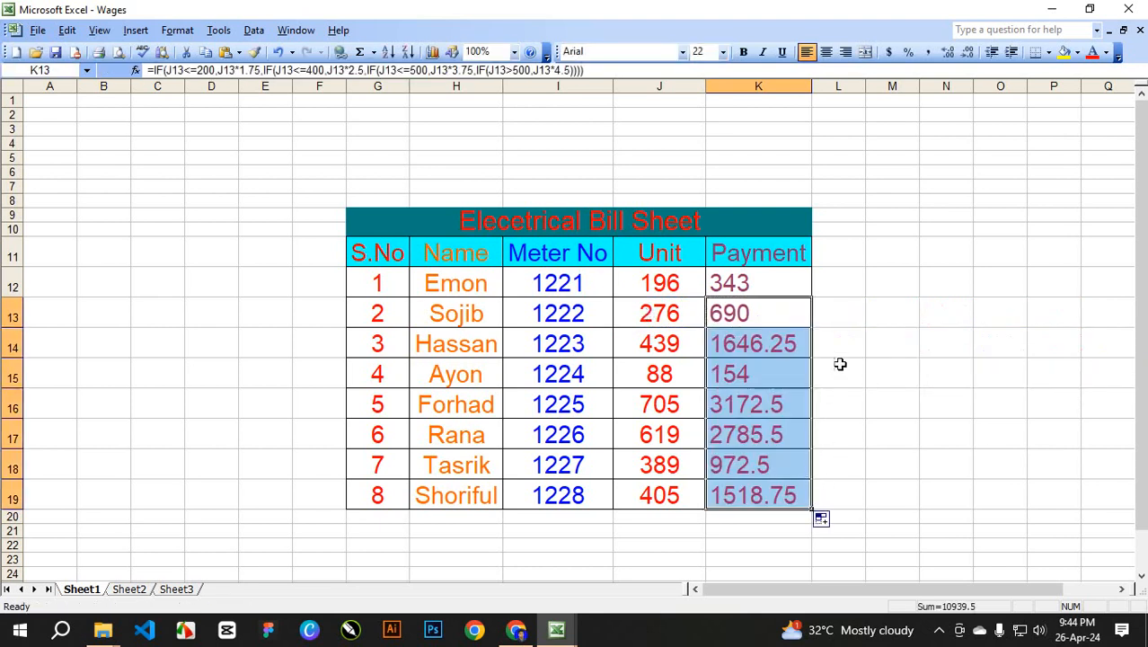
pyautogui.click(806, 365)
pyautogui.click(775, 287)
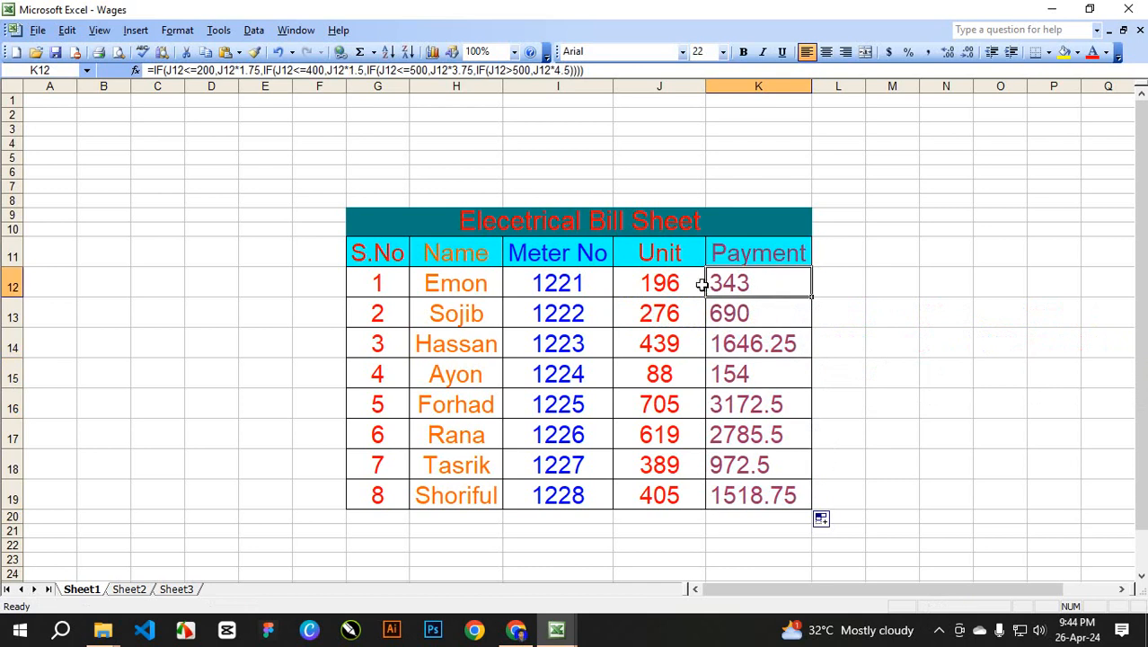